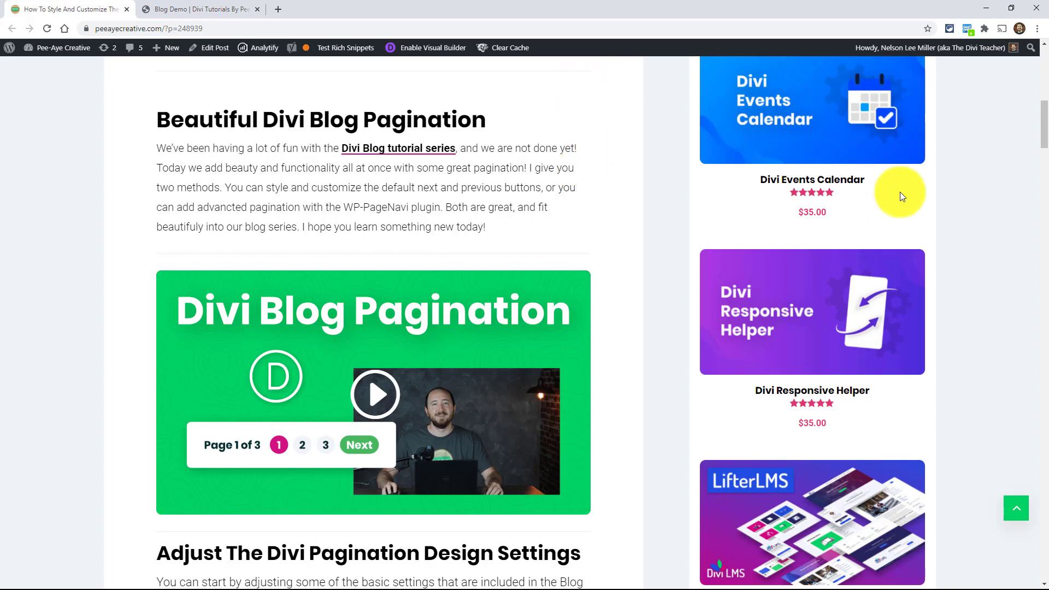
# Step: Scroll the tutorial up to its 'Adjust The Divi Pagination Design Settings' section
pyautogui.moveTo(1045, 121); pyautogui.dragTo(1039, 163)
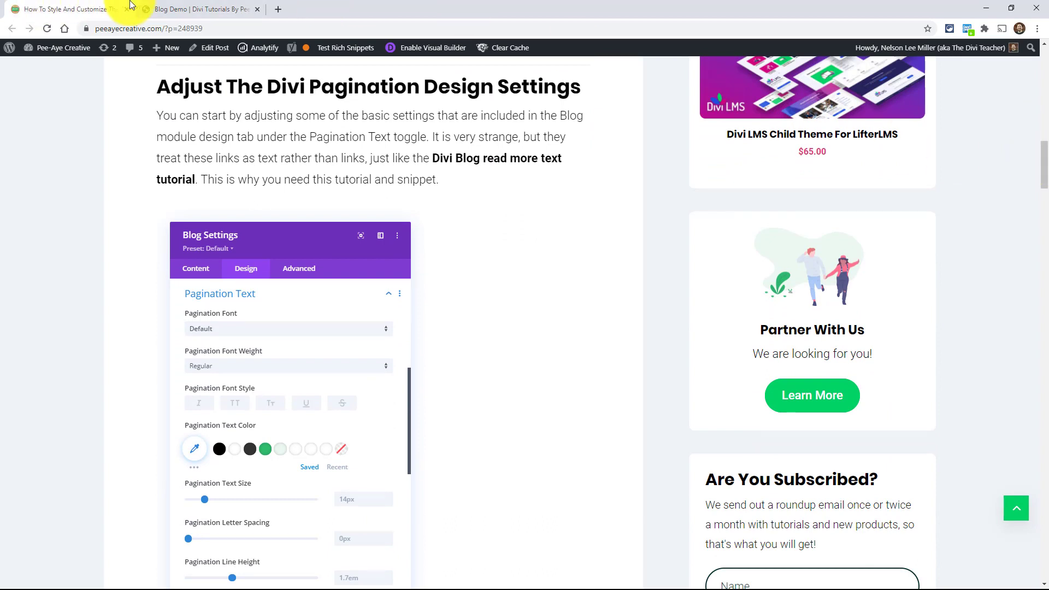
# Step: Switch to the Blog Demo page and scroll to its three-column grid of demo post cards
pyautogui.click(186, 7)
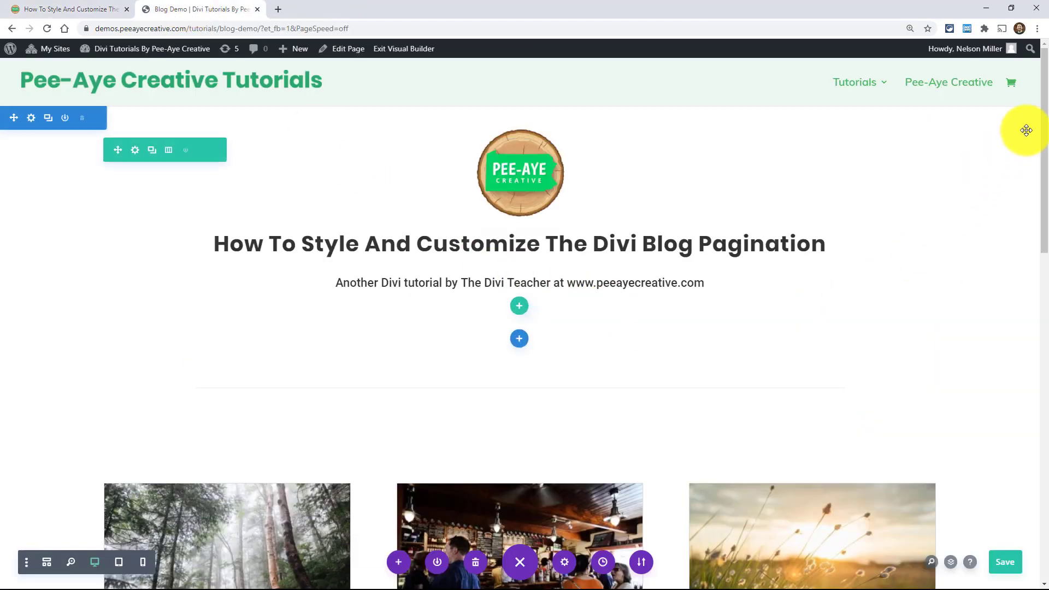
pyautogui.scroll(-5, 1036, 137)
pyautogui.scroll(-3, 1041, 238)
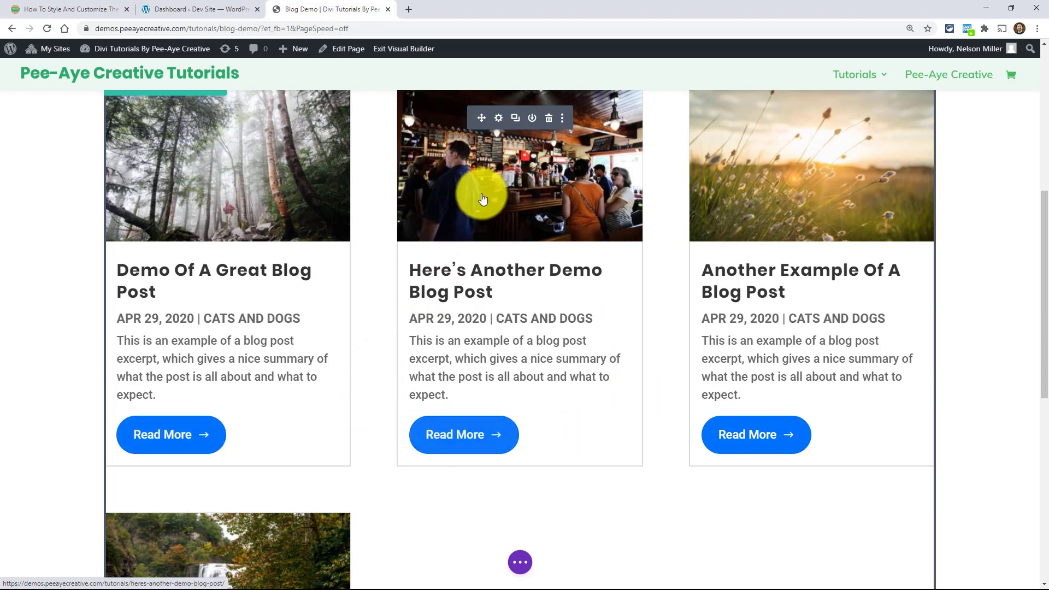
pyautogui.scroll(-1, 206, 365)
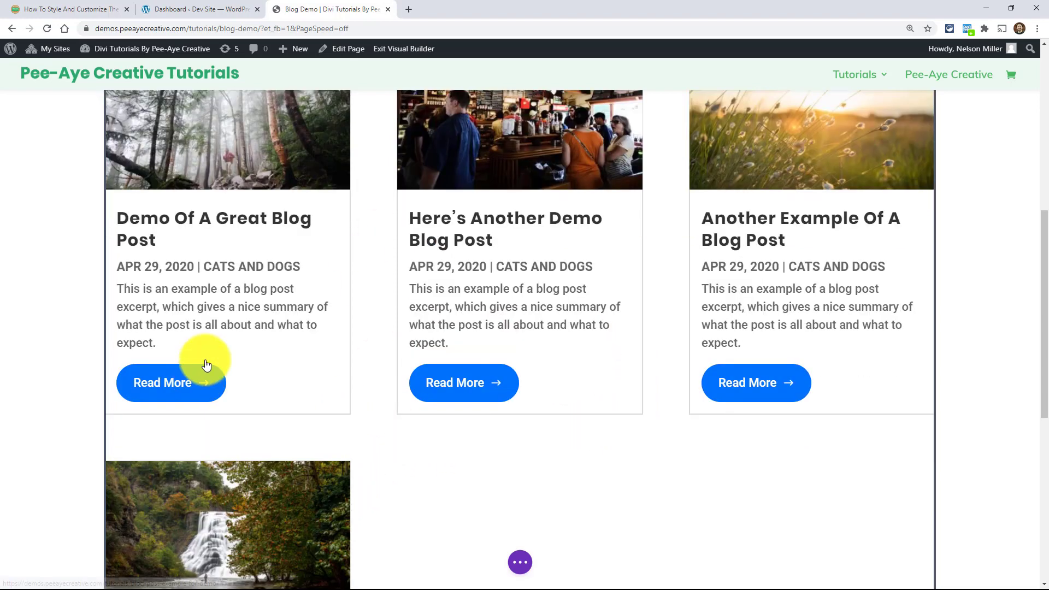
pyautogui.scroll(-2, 206, 365)
pyautogui.scroll(3, 290, 410)
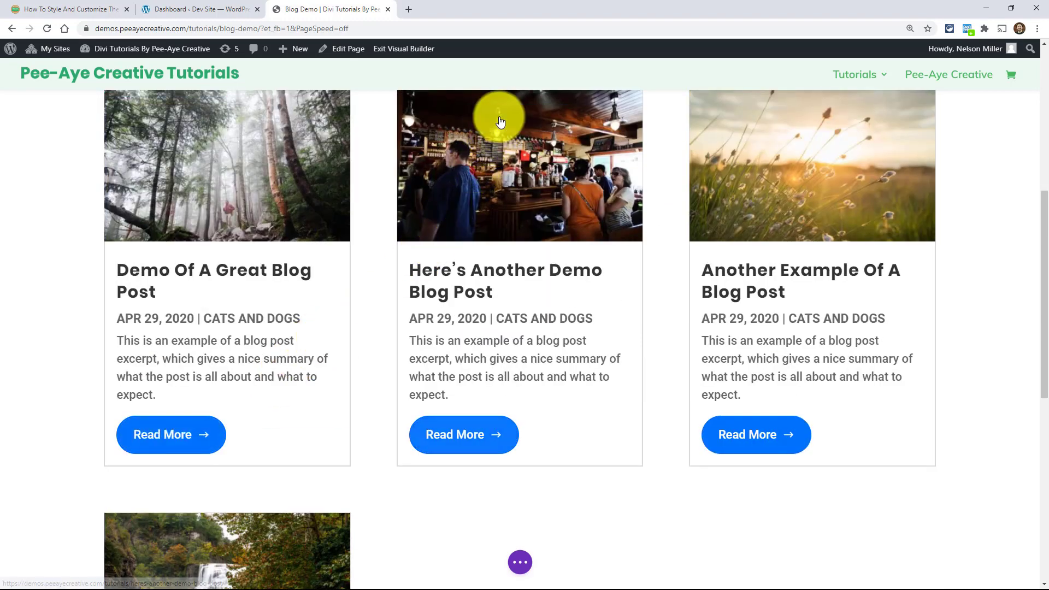
# Step: In the Blog module settings, switch Show Pagination to YES under Elements
pyautogui.click(495, 120)
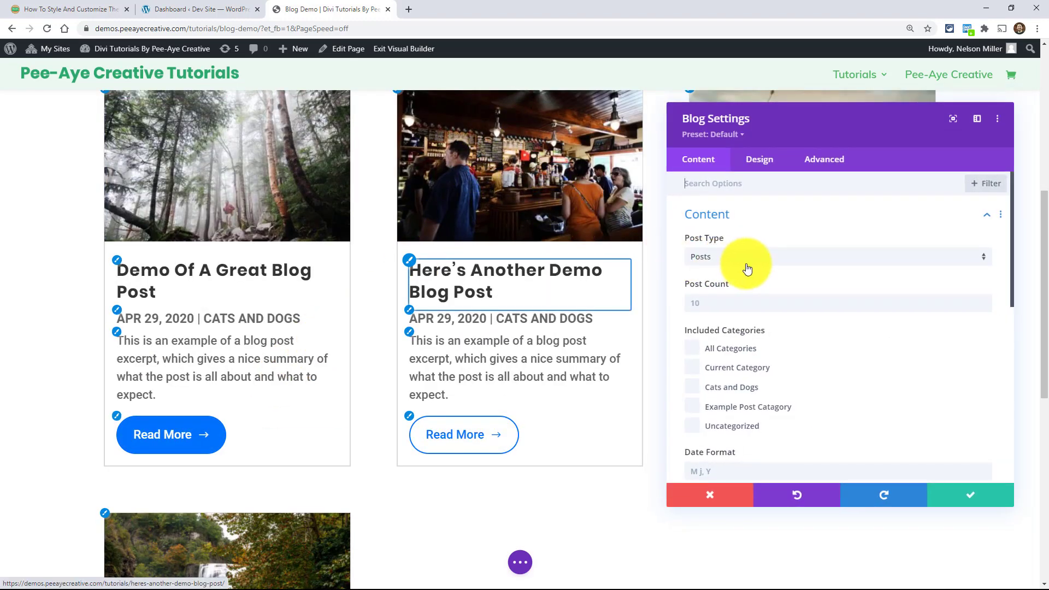
pyautogui.scroll(-1, 713, 294)
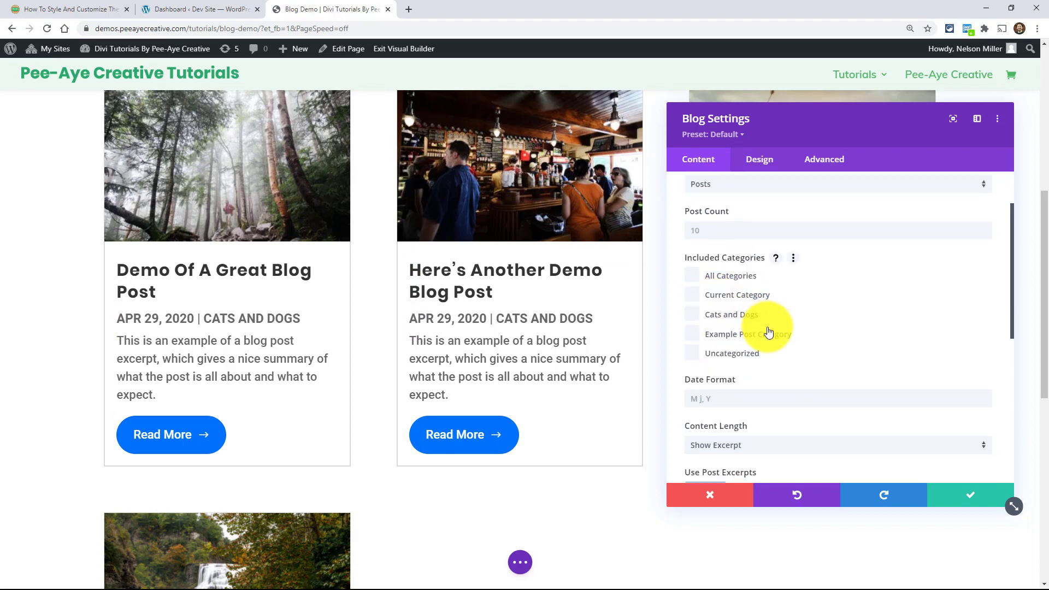
pyautogui.scroll(-5, 765, 333)
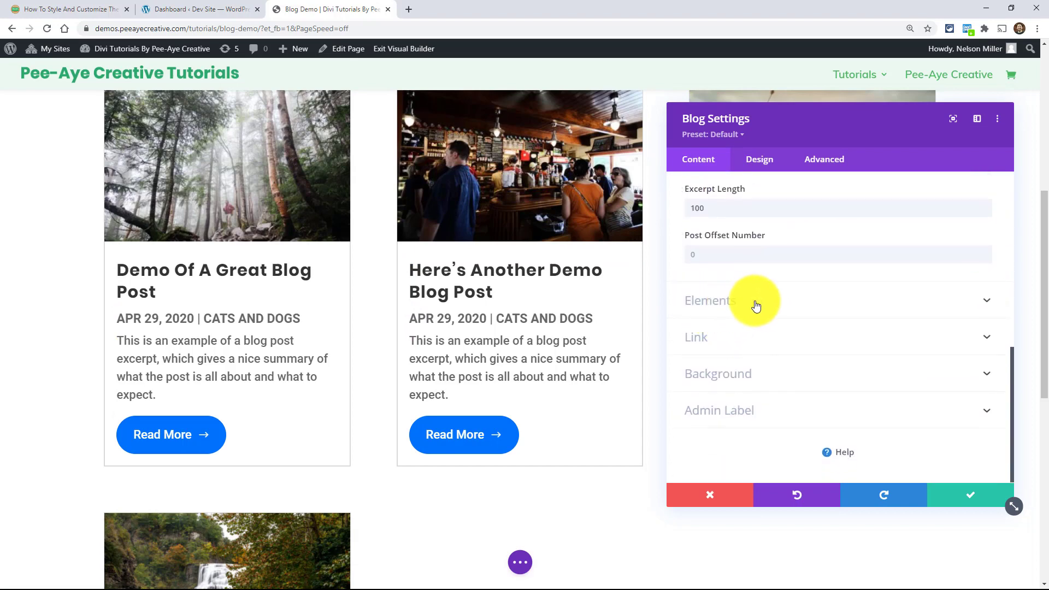
pyautogui.click(756, 306)
pyautogui.scroll(-4, 766, 320)
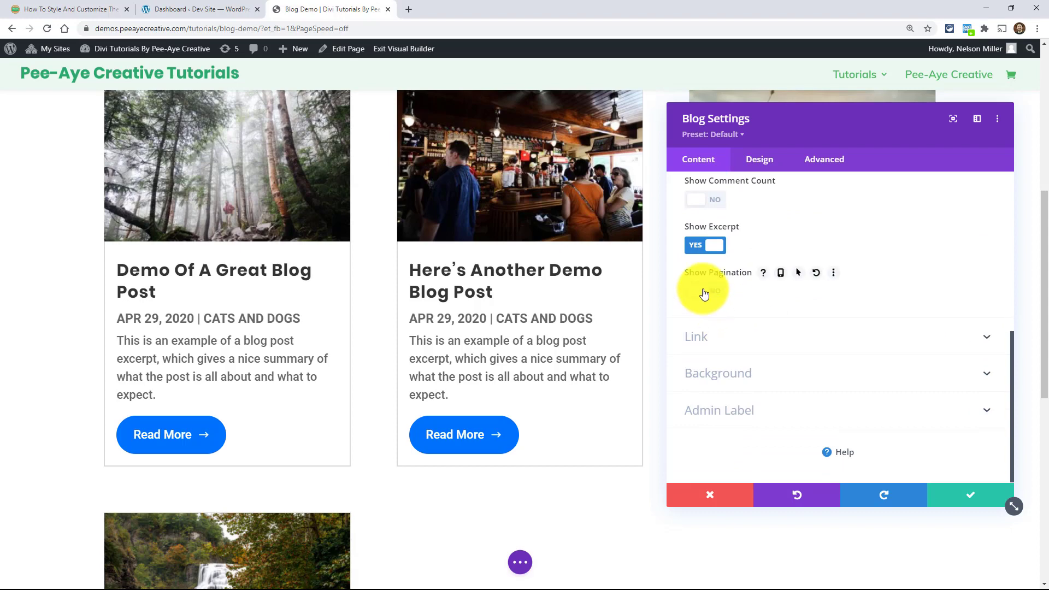
pyautogui.click(704, 293)
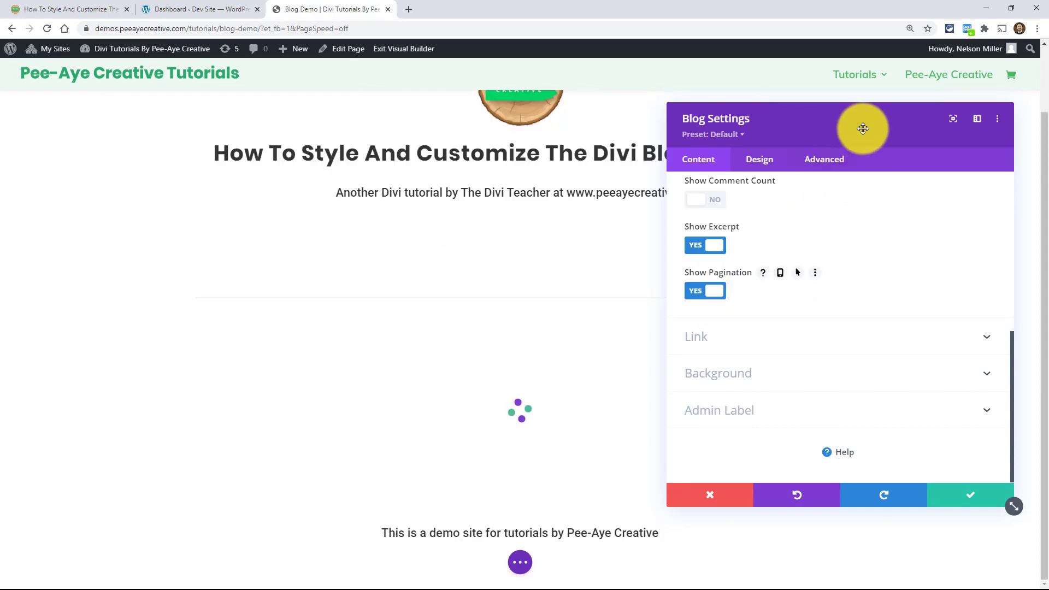
# Step: Expand the Content options to show Post Type and Post Count 10
pyautogui.moveTo(863, 129); pyautogui.dragTo(358, 122)
pyautogui.scroll(-9, 706, 369)
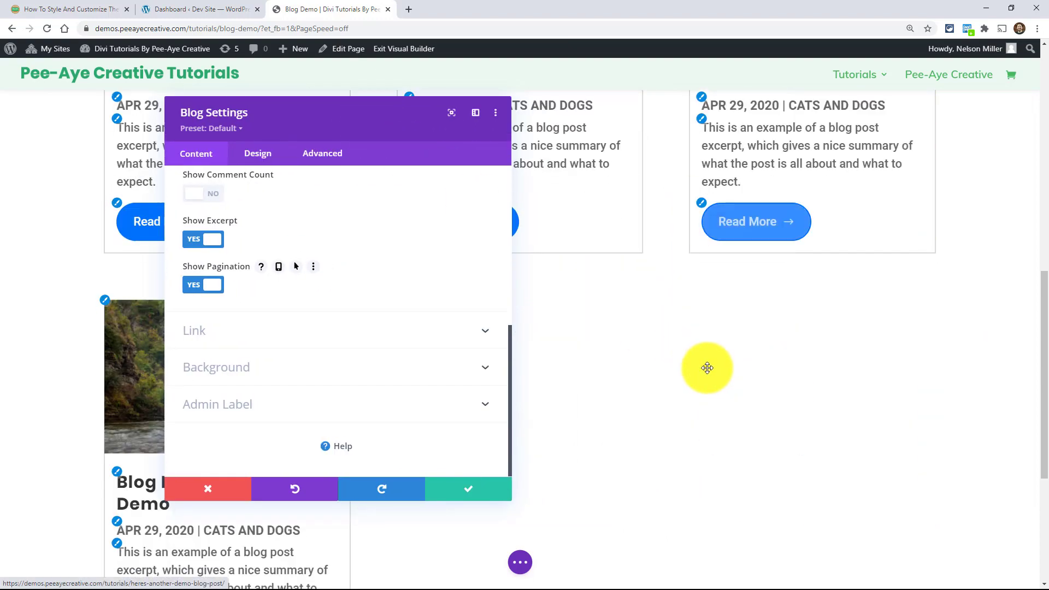
pyautogui.scroll(5, 705, 371)
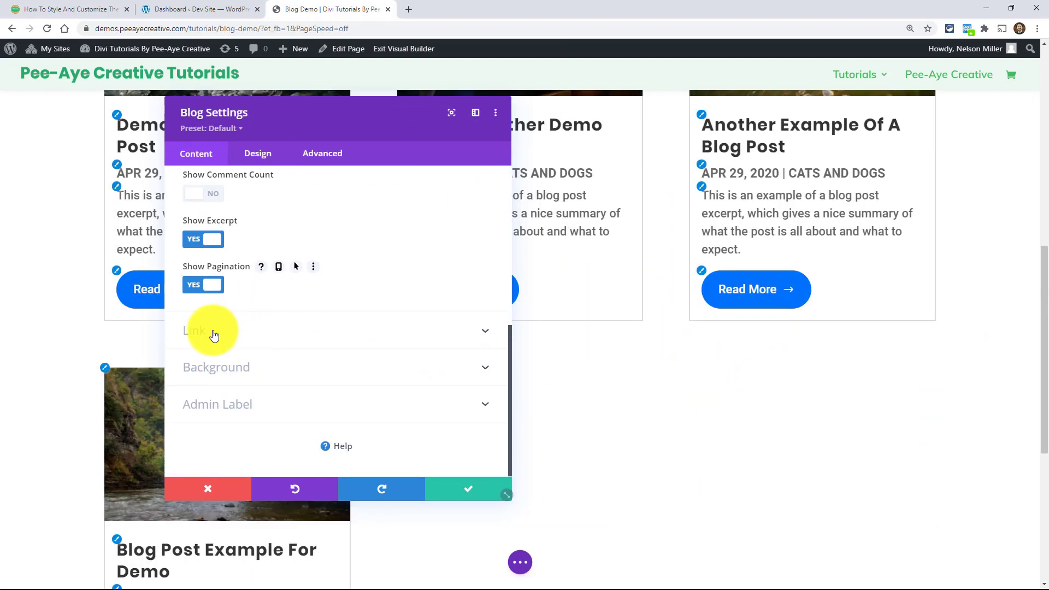
pyautogui.scroll(6, 213, 331)
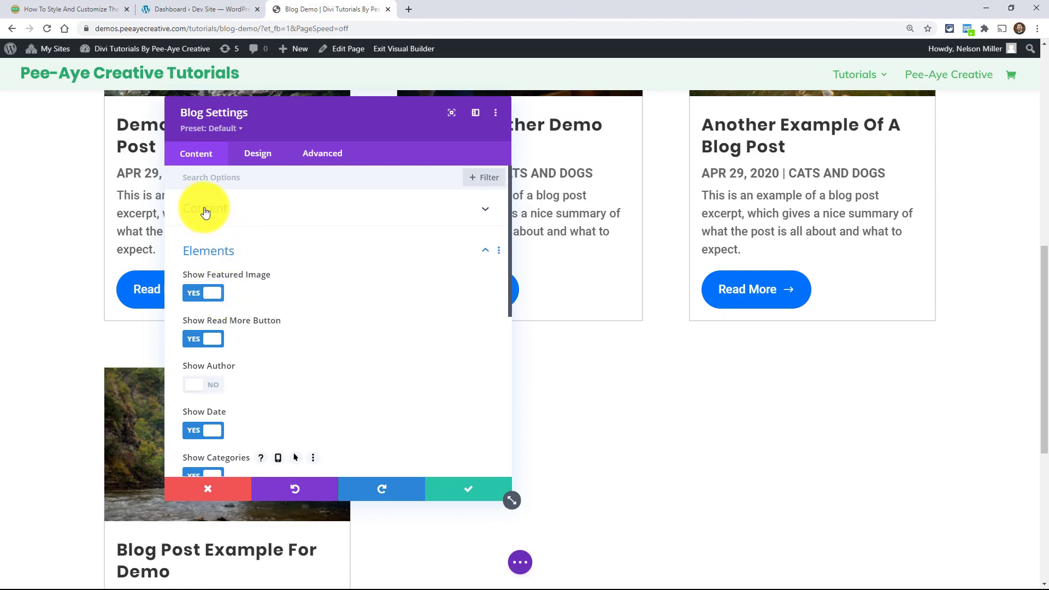
pyautogui.click(205, 210)
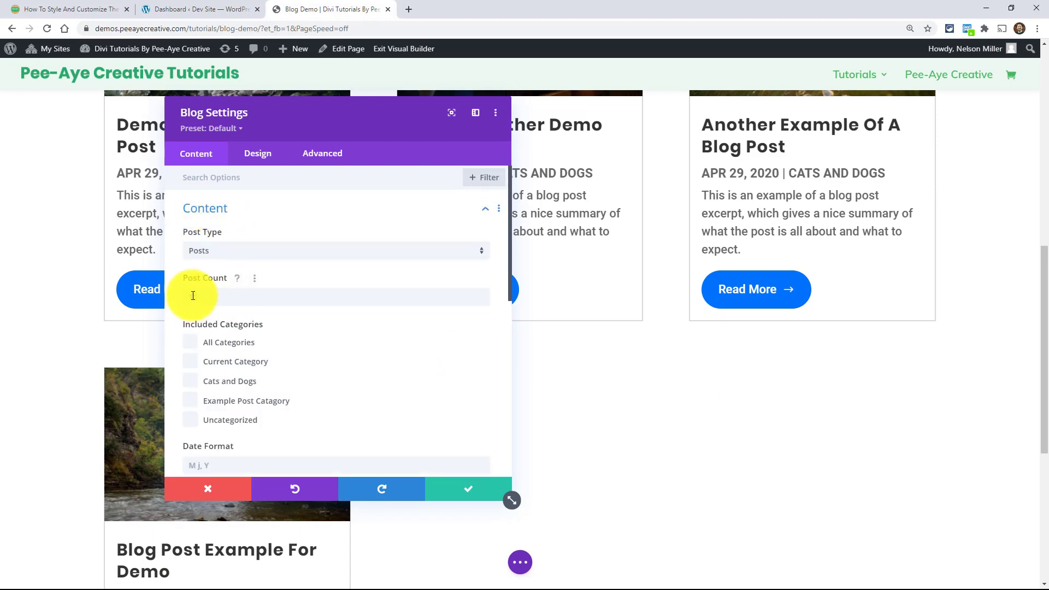
pyautogui.moveTo(280, 129); pyautogui.dragTo(746, 150)
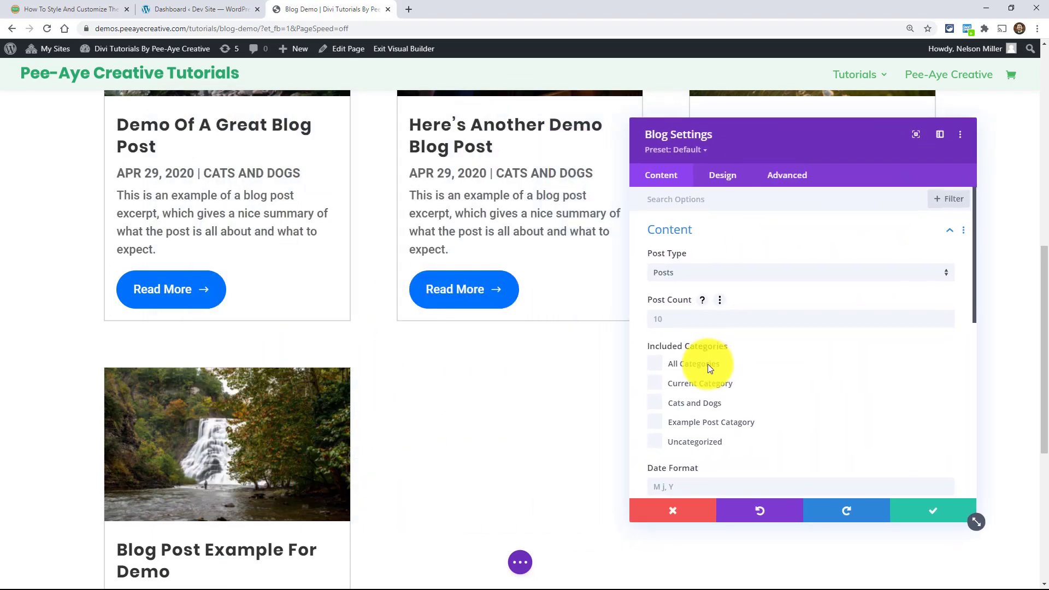
pyautogui.scroll(-3, 333, 391)
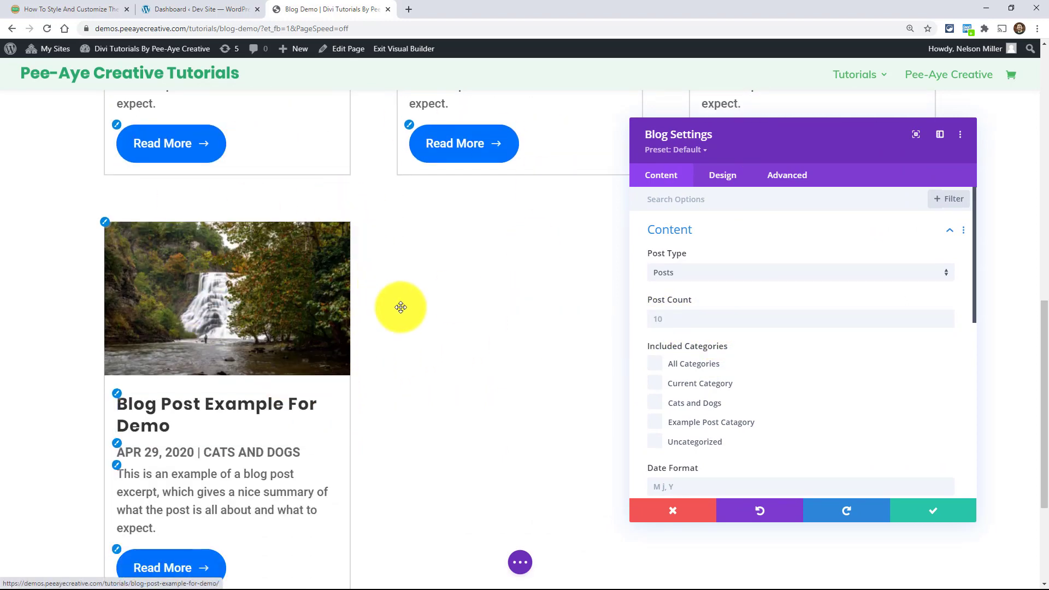
# Step: Set Post Count to 3, then move and narrow the settings panel to reveal the third card
pyautogui.click(665, 317)
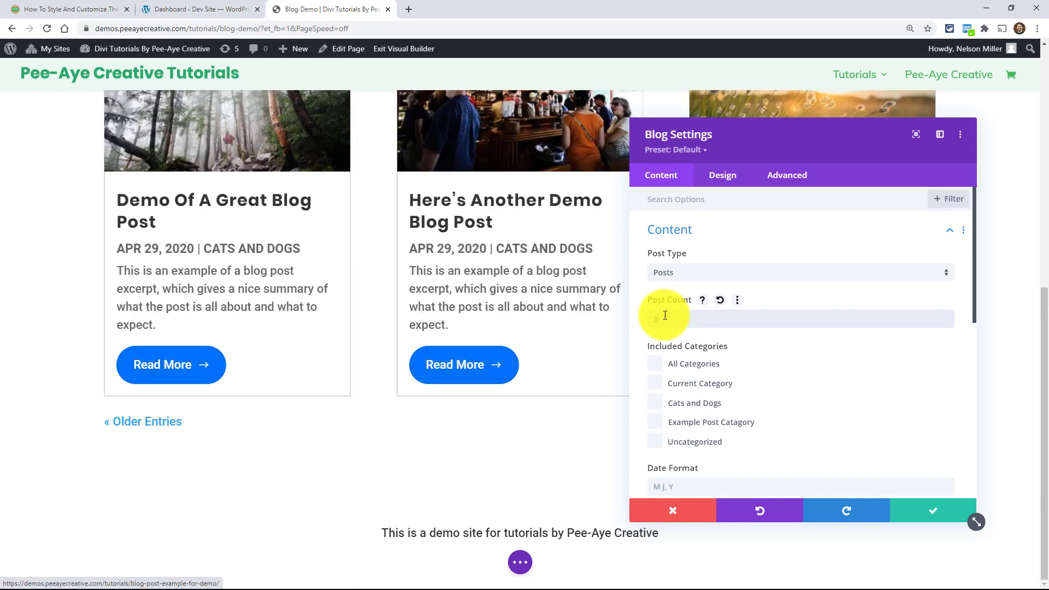
pyautogui.moveTo(795, 134); pyautogui.dragTo(446, 121)
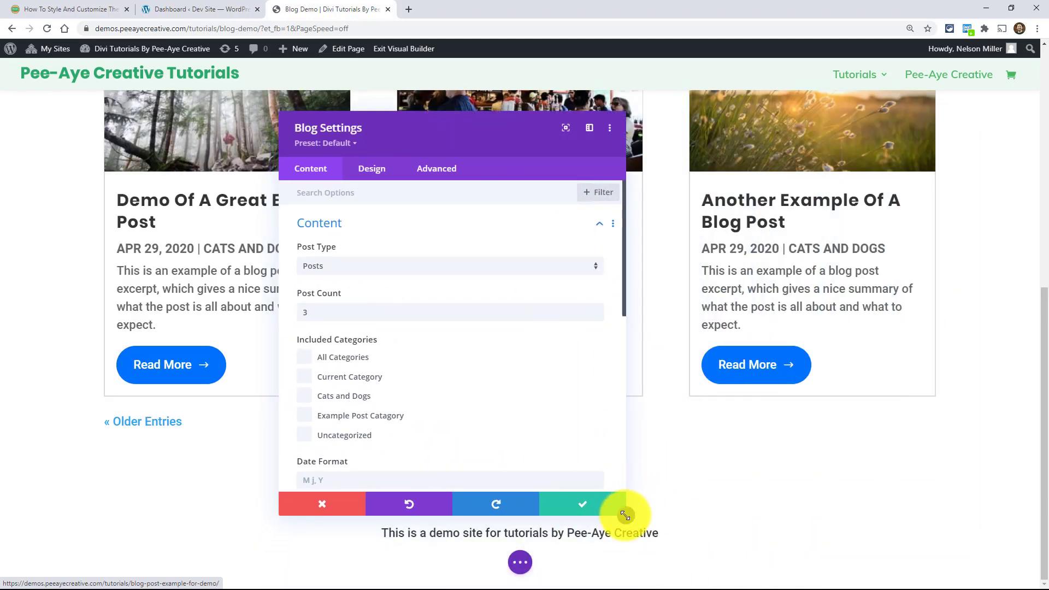
pyautogui.moveTo(626, 516); pyautogui.dragTo(520, 510)
# Step: Set the browser zoom to 100% and reposition the settings panel over the page
pyautogui.click(1038, 29)
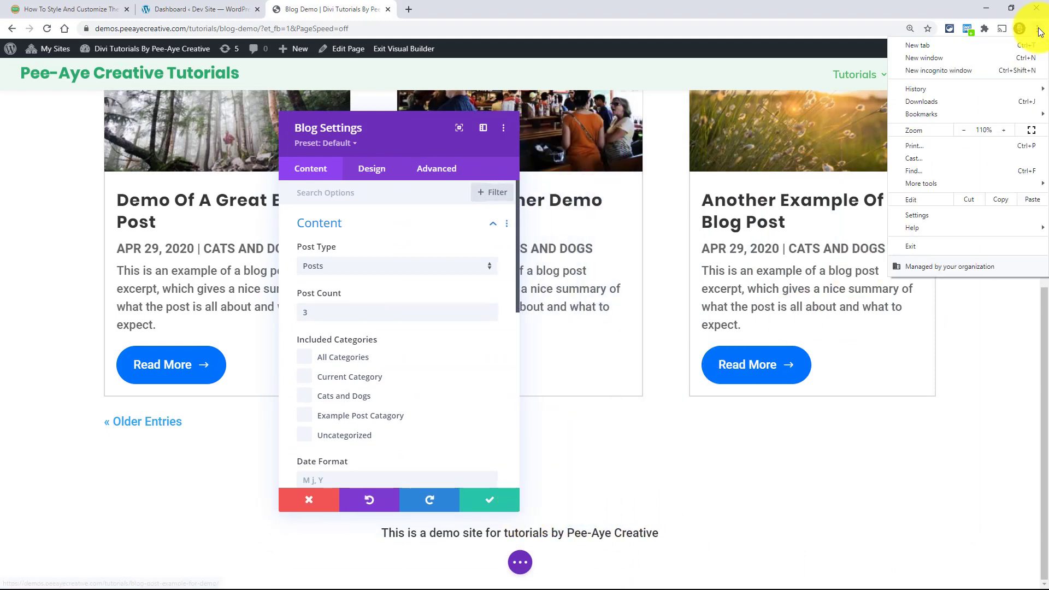
pyautogui.click(968, 133)
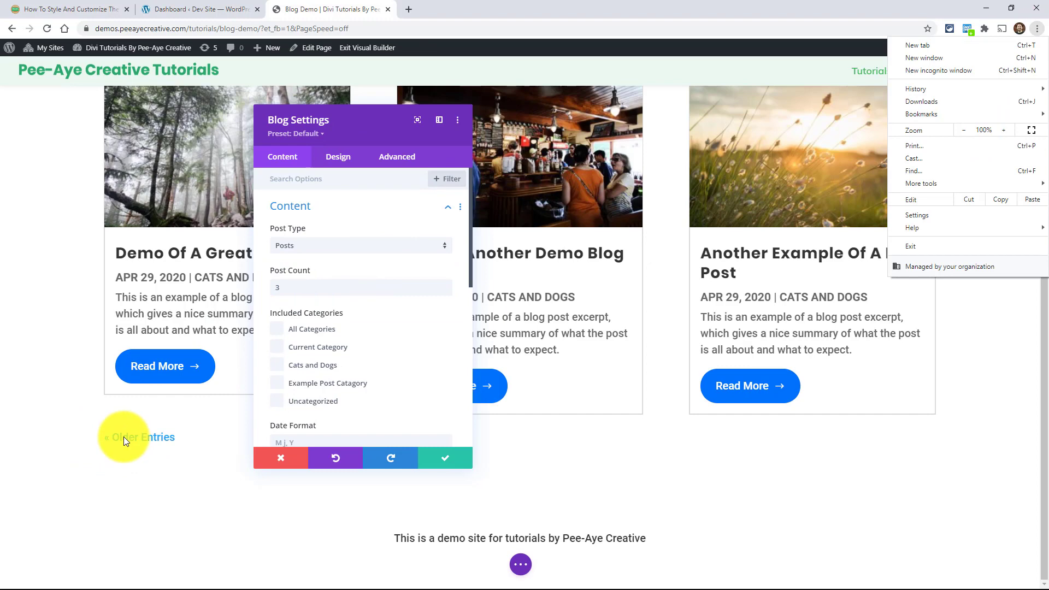
pyautogui.click(345, 131)
pyautogui.moveTo(345, 131); pyautogui.dragTo(312, 135)
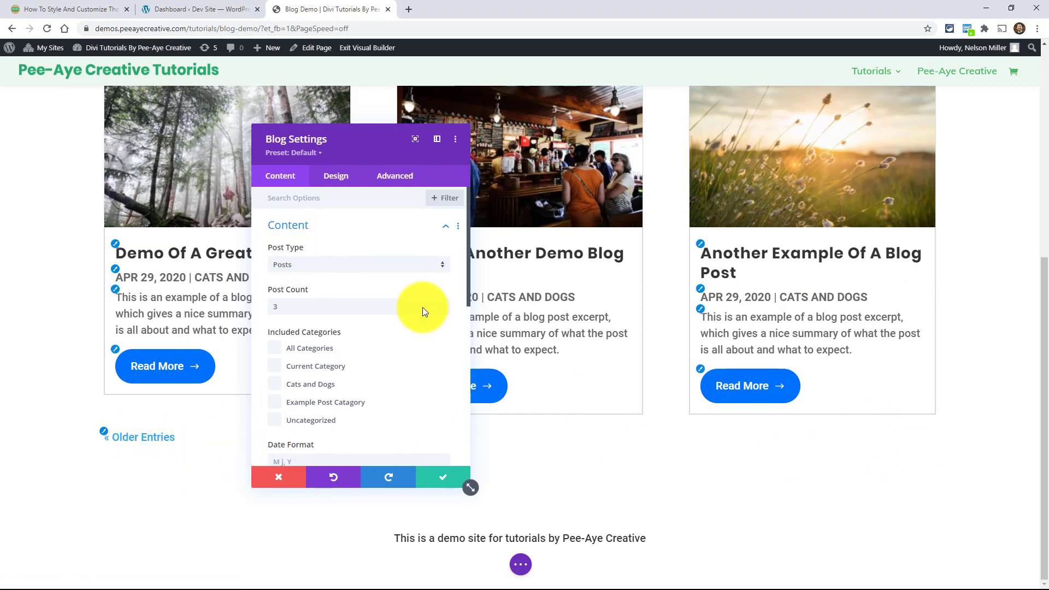
# Step: Zoom the browser page back in and move the Blog settings panel higher
pyautogui.click(1037, 34)
pyautogui.click(998, 132)
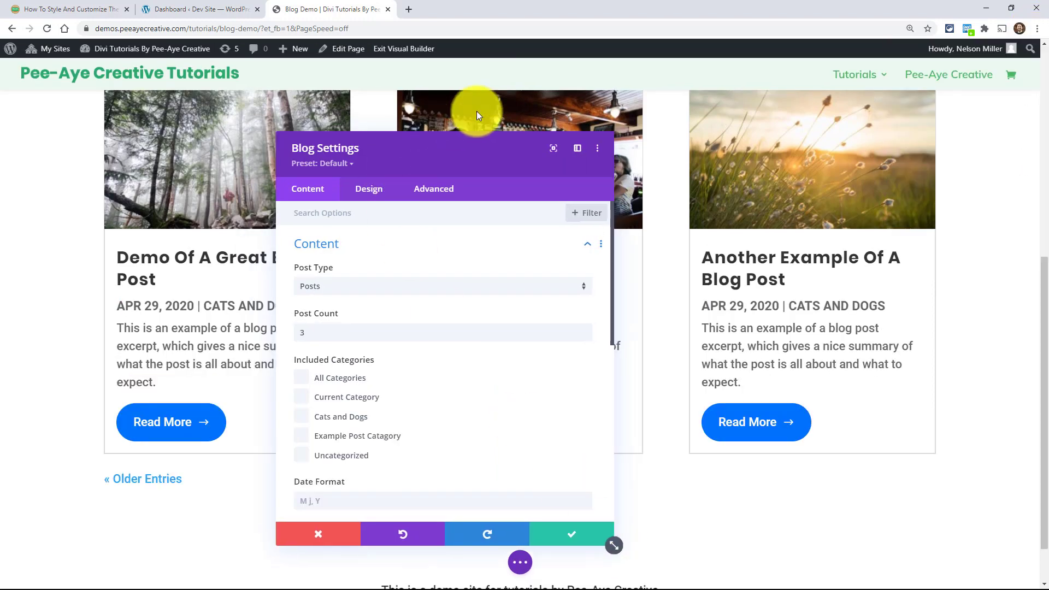
pyautogui.moveTo(457, 123); pyautogui.dragTo(520, 77)
# Step: Review the Design tab's Pagination Text options, then close Blog Settings
pyautogui.click(473, 122)
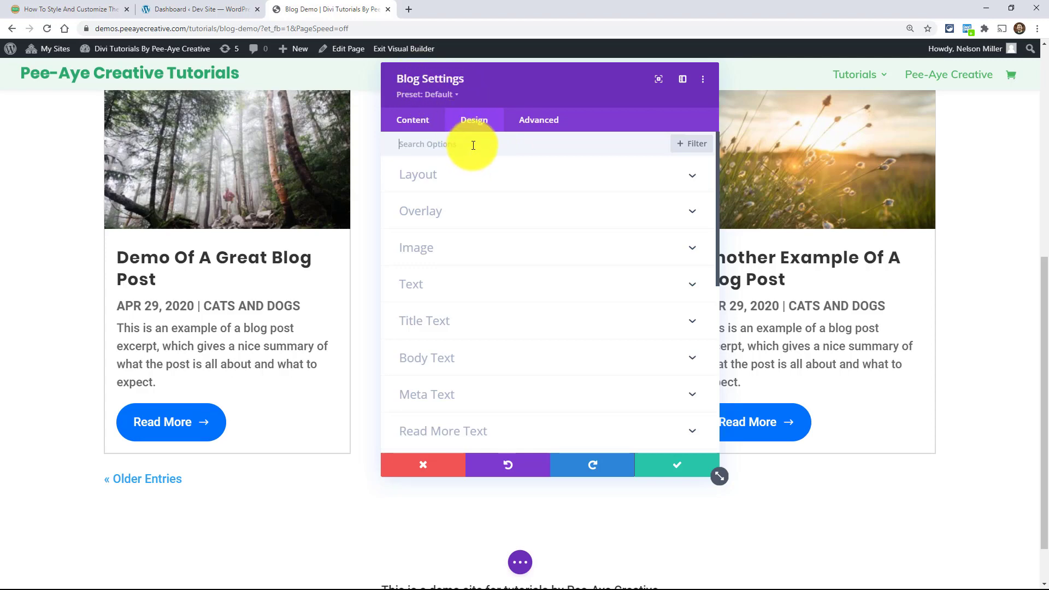
pyautogui.scroll(-3, 443, 302)
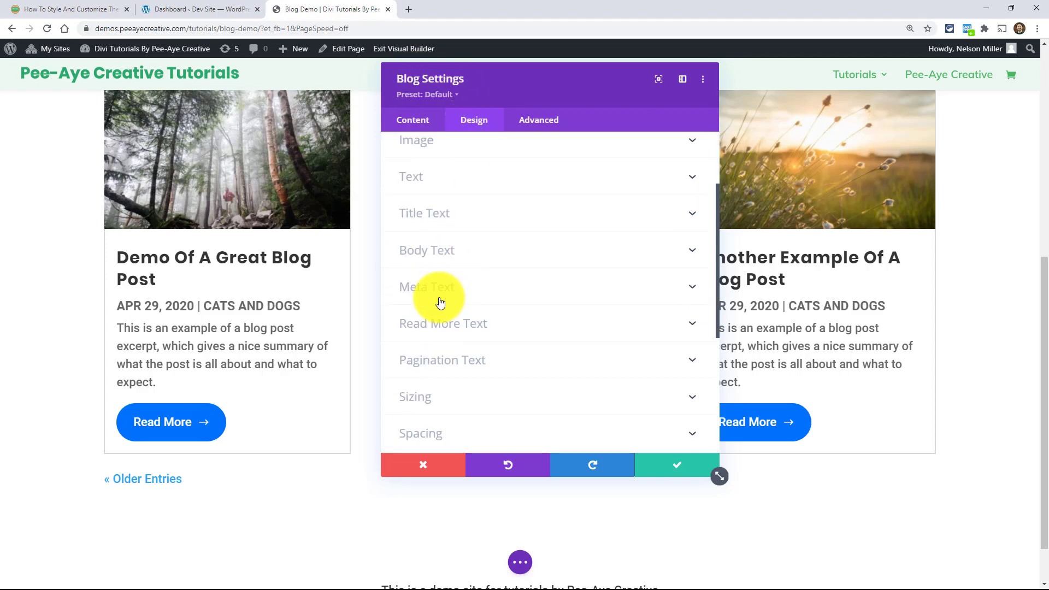
pyautogui.click(447, 328)
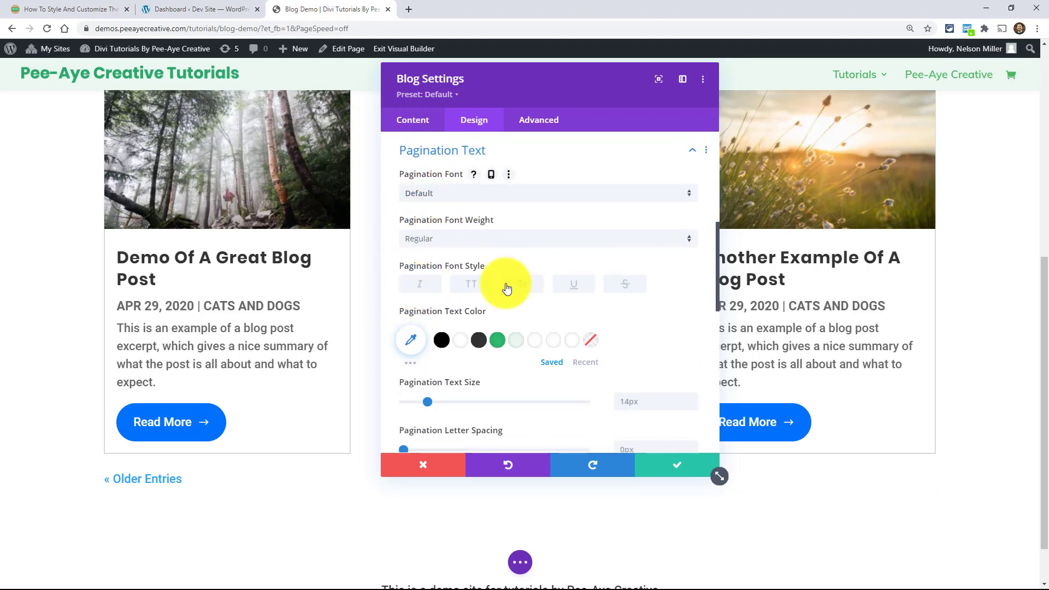
pyautogui.scroll(-2, 411, 266)
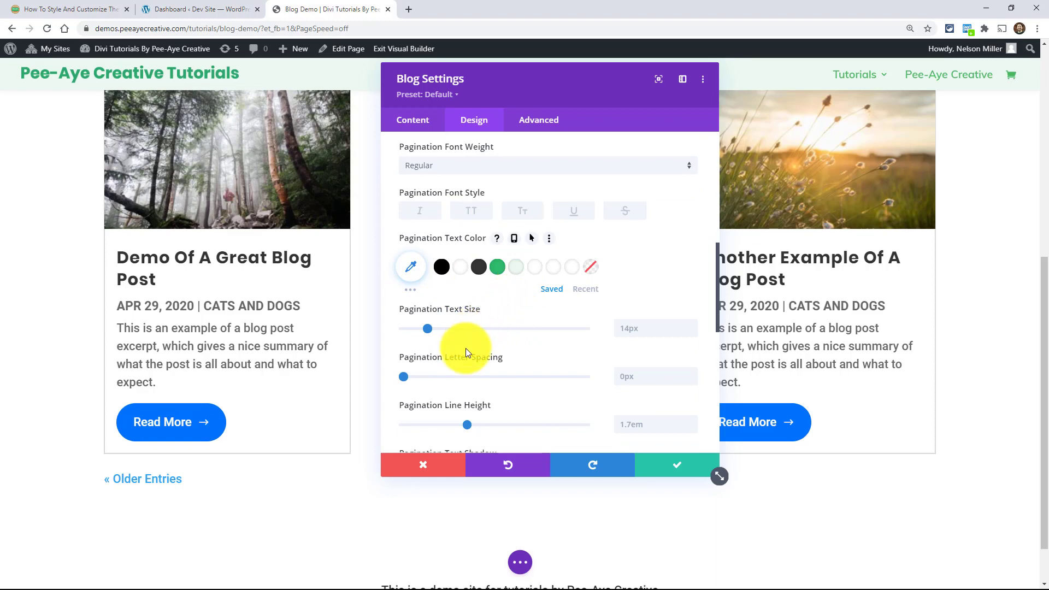
pyautogui.scroll(-2, 466, 349)
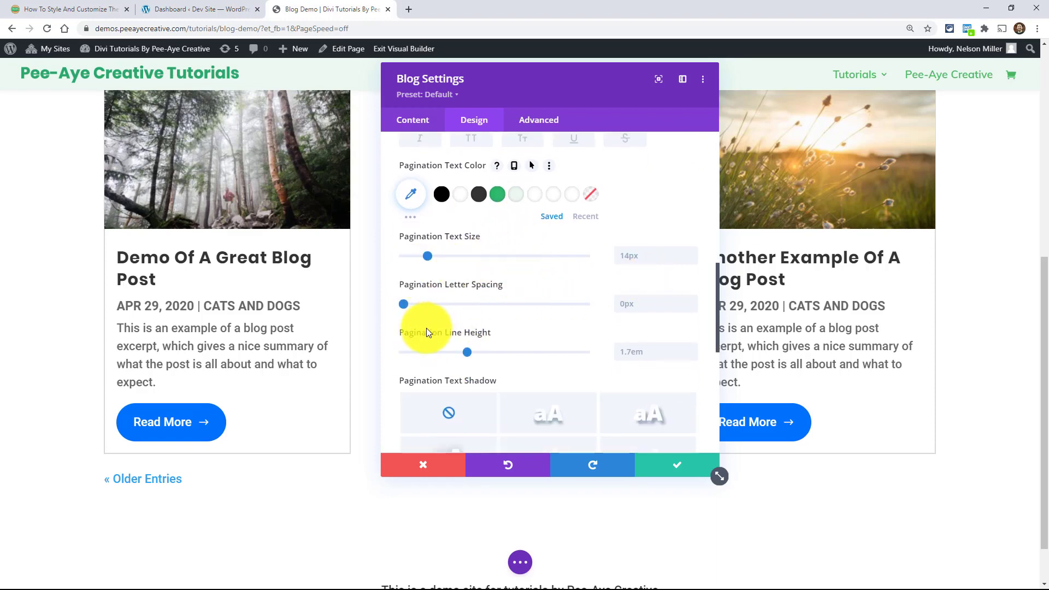
pyautogui.scroll(-6, 427, 330)
pyautogui.scroll(8, 659, 379)
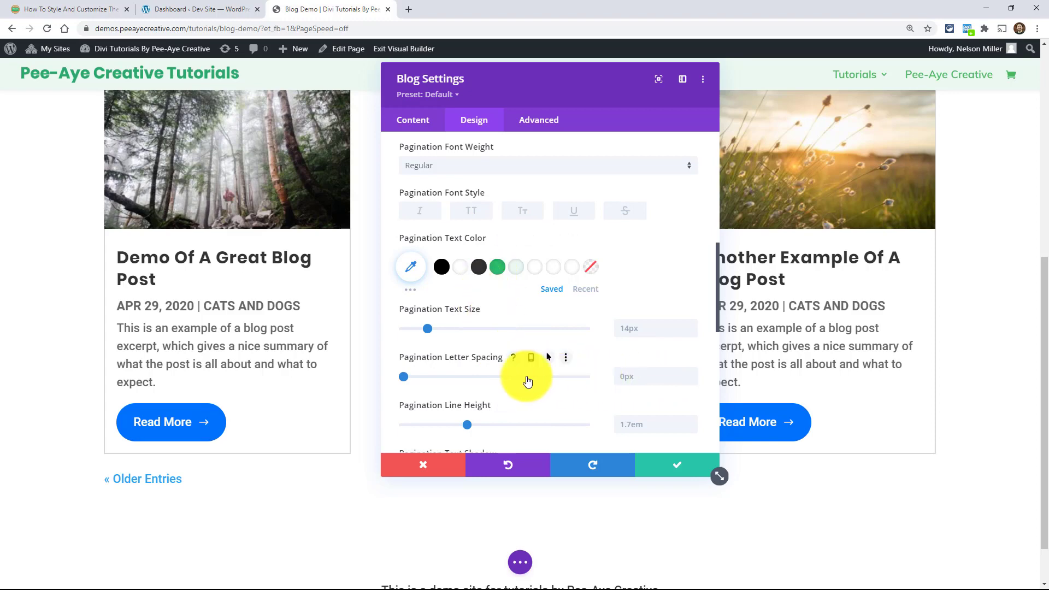
pyautogui.click(662, 466)
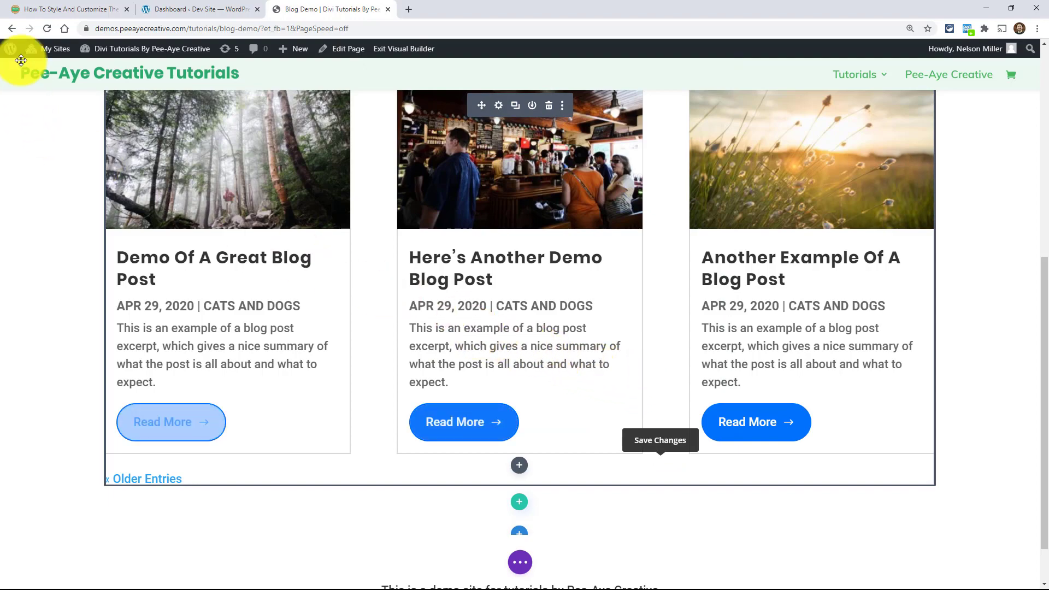
# Step: Select the tutorial's pagination-button CSS snippet, then return to the Blog Demo page
pyautogui.click(41, 11)
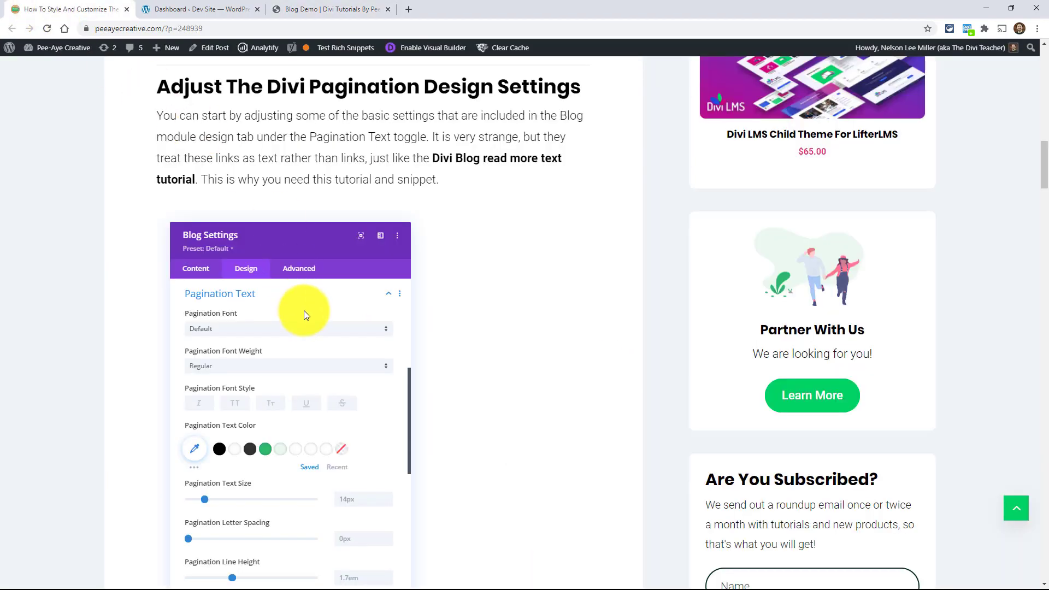
pyautogui.scroll(-10, 303, 313)
pyautogui.scroll(-2, 302, 320)
pyautogui.moveTo(177, 287); pyautogui.dragTo(216, 402)
pyautogui.hotkey('ctrl', 'c')
pyautogui.scroll(-4, 262, 387)
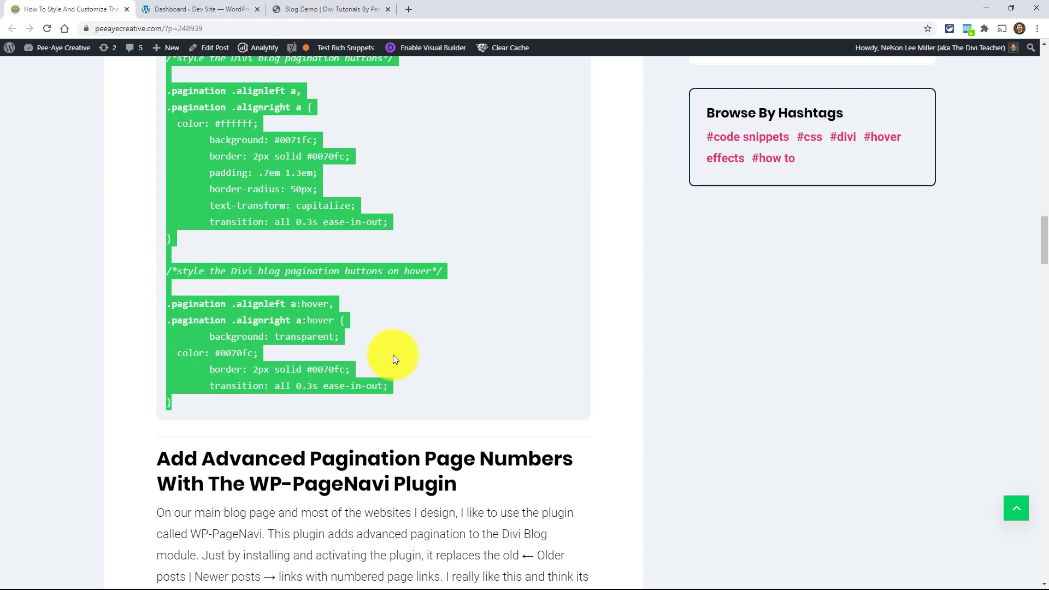
pyautogui.scroll(5, 392, 355)
pyautogui.scroll(2, 392, 355)
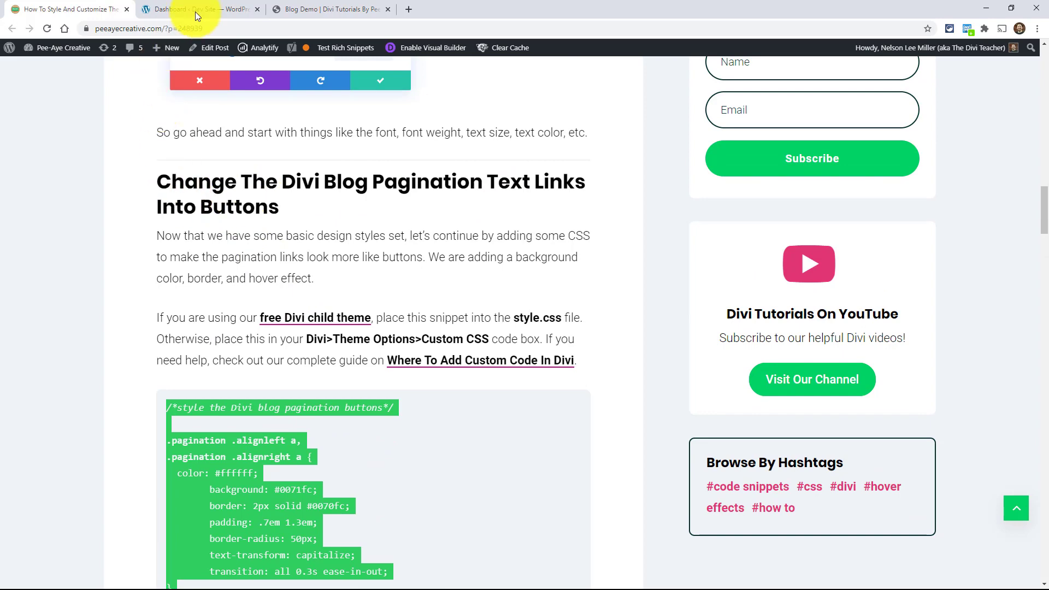
pyautogui.click(318, 7)
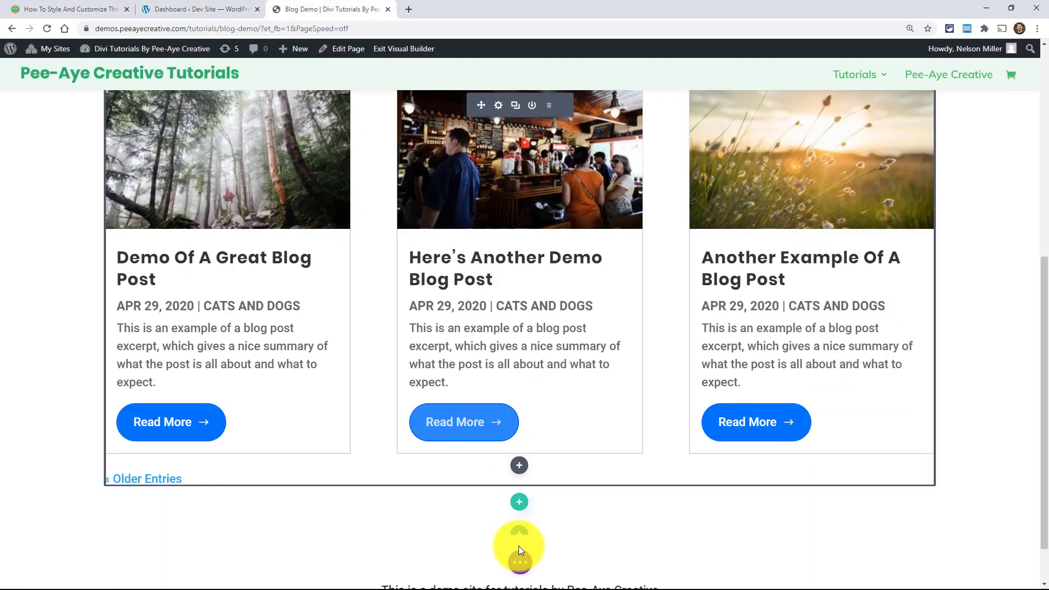
# Step: Open the Custom CSS editor under Page Settings > Advanced
pyautogui.click(521, 563)
pyautogui.click(564, 562)
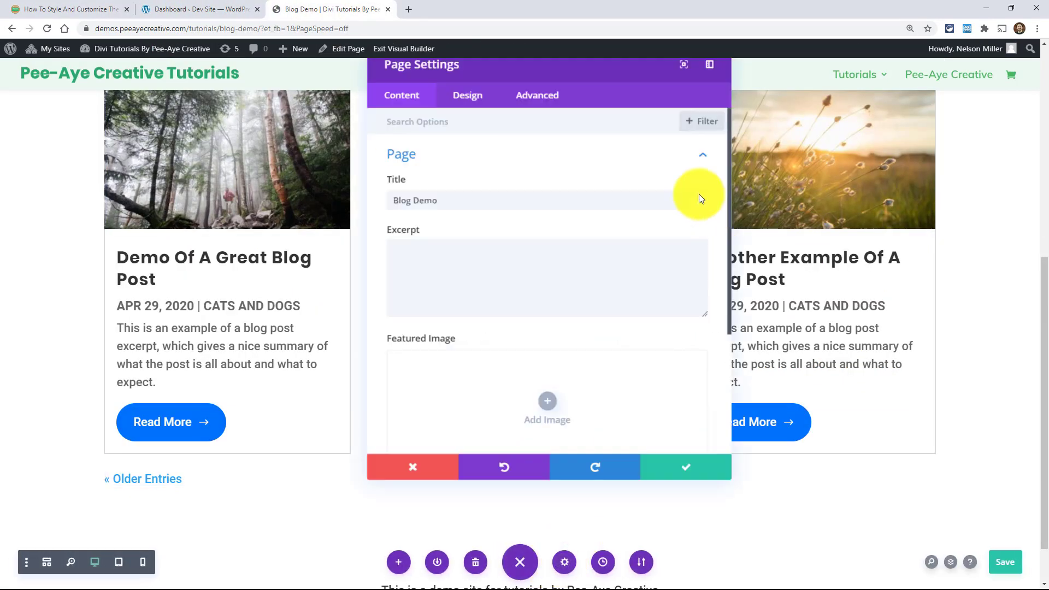
pyautogui.click(563, 120)
pyautogui.click(410, 167)
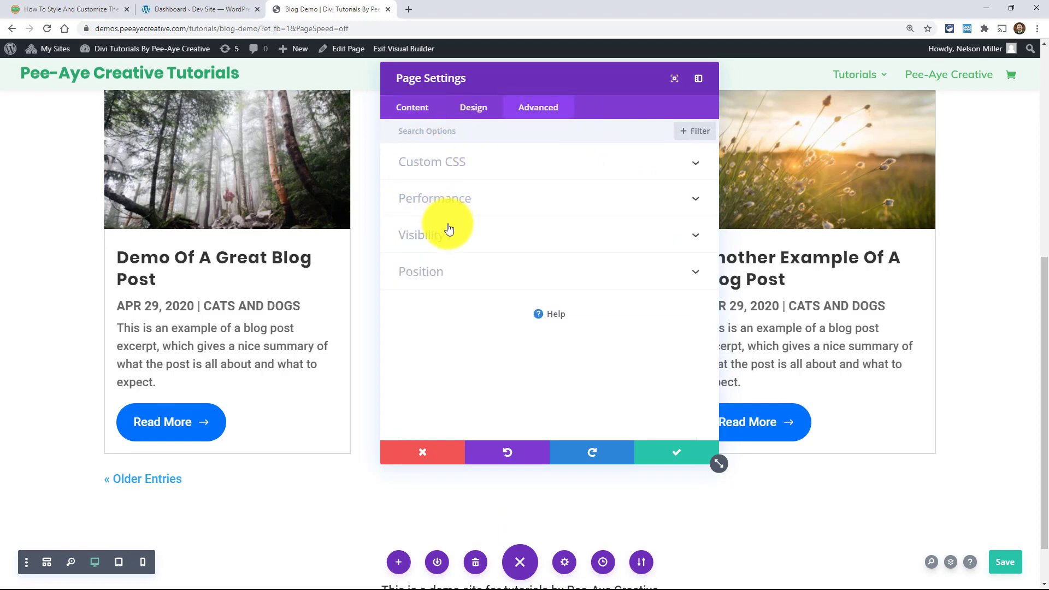
# Step: Paste the pagination-button CSS on a new line after the existing rules
pyautogui.scroll(-5, 457, 333)
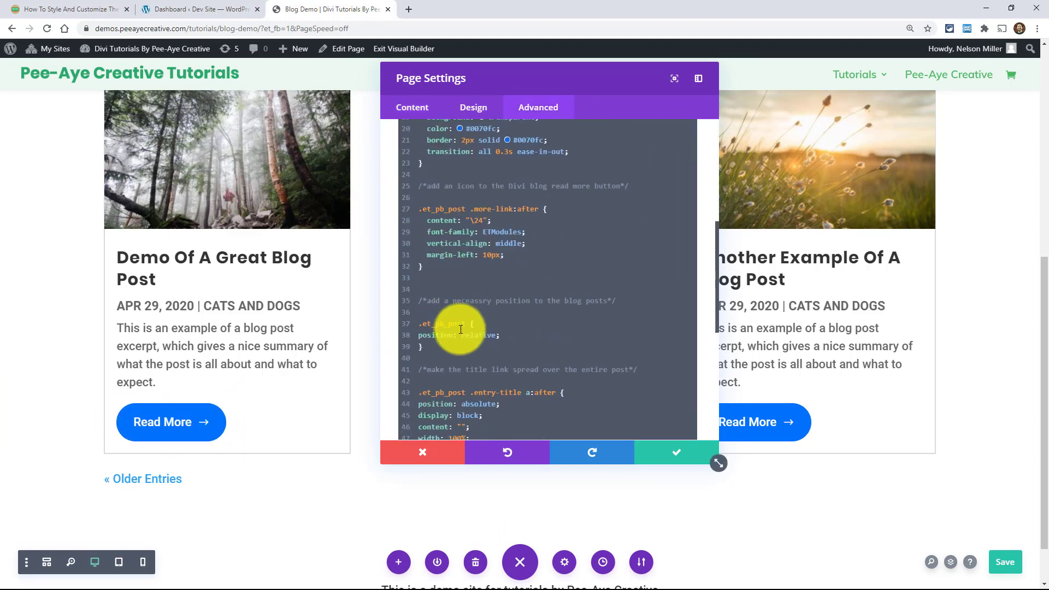
pyautogui.scroll(-4, 457, 328)
pyautogui.scroll(-1, 472, 378)
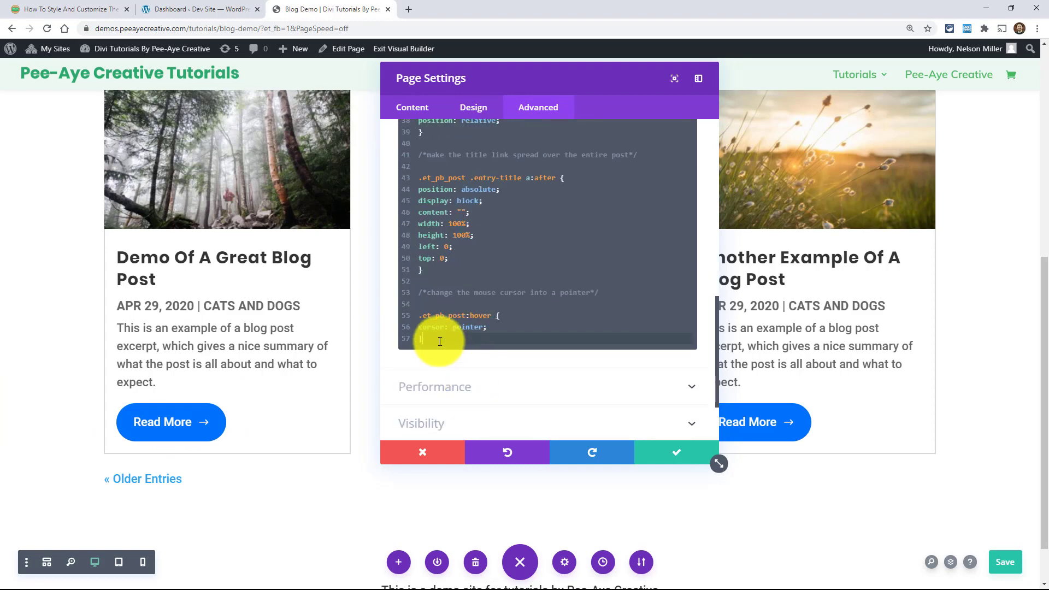
pyautogui.press('Return')
pyautogui.press('Return')
pyautogui.press('Return')
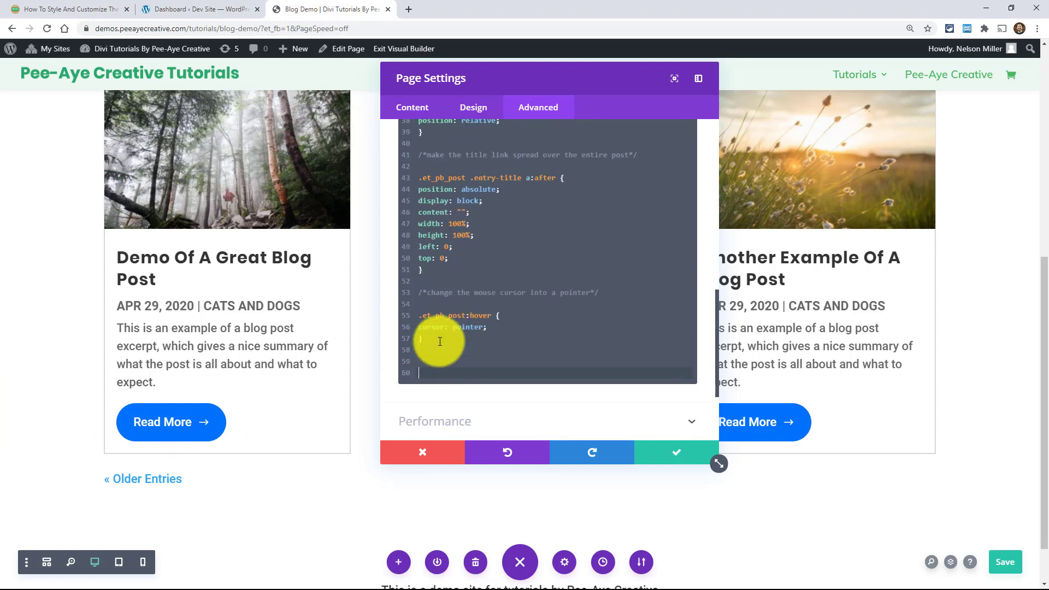
pyautogui.hotkey('ctrl', 'v')
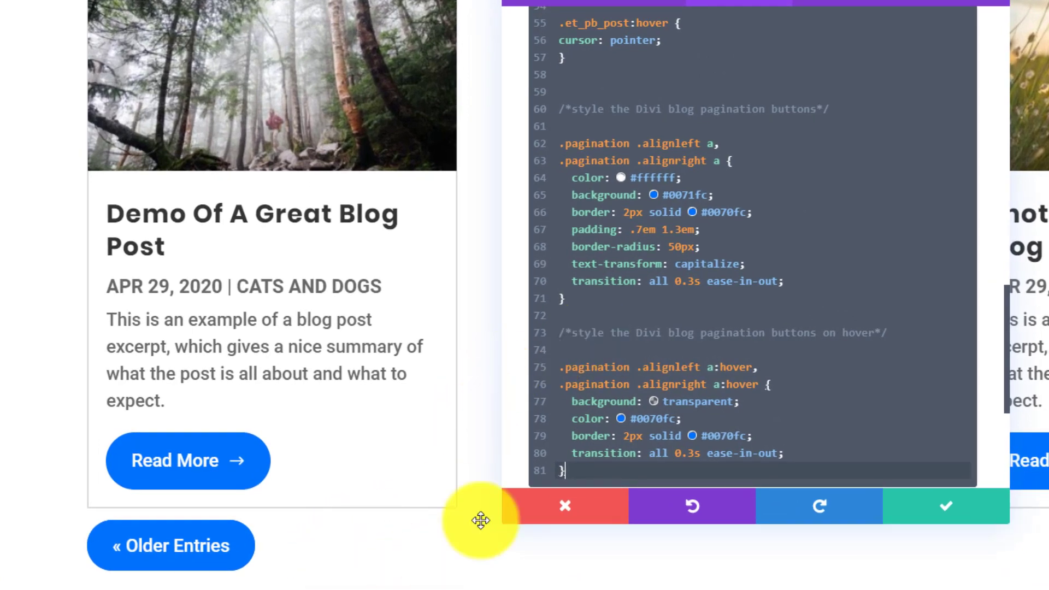
pyautogui.scroll(-2, 725, 274)
pyautogui.scroll(-2, 672, 246)
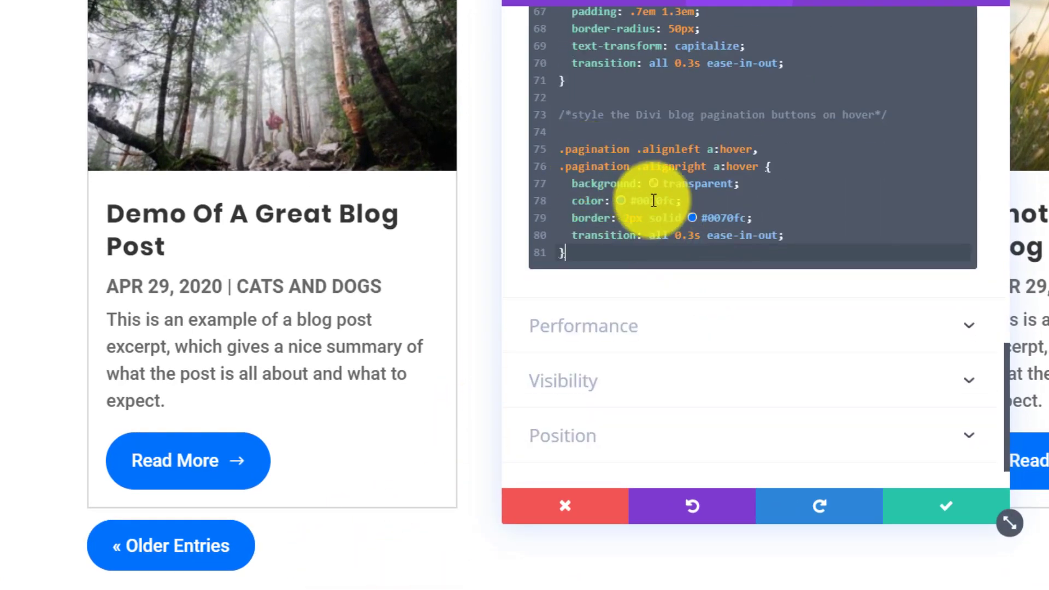
pyautogui.scroll(6, 673, 218)
pyautogui.click(611, 289)
pyautogui.moveTo(565, 252); pyautogui.dragTo(725, 270)
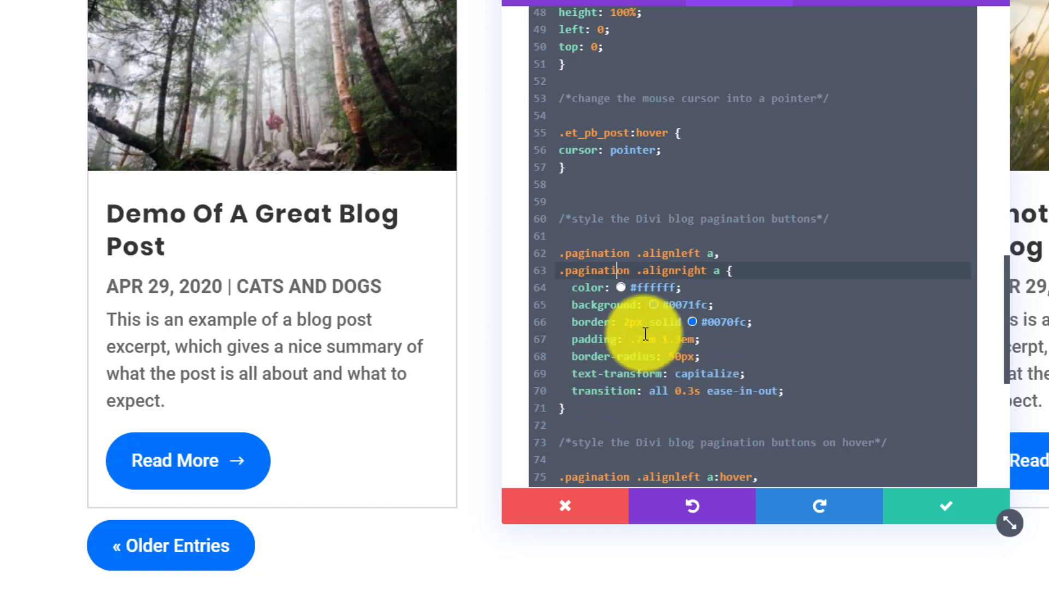
# Step: Review the pasted hover rule in the Custom CSS box and save the page settings
pyautogui.scroll(-4, 537, 388)
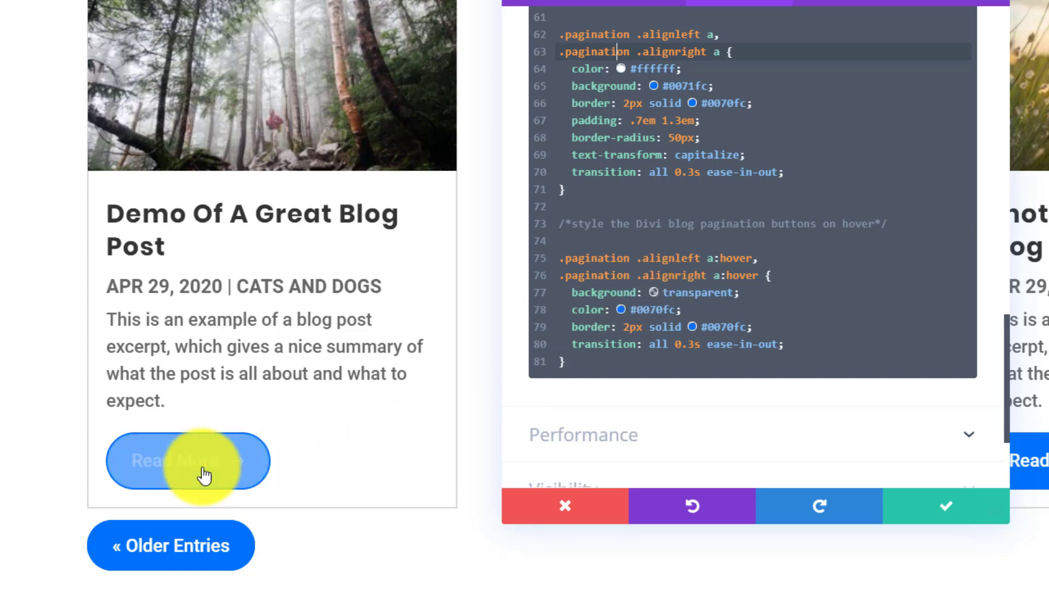
pyautogui.scroll(1, 683, 303)
pyautogui.scroll(-2, 674, 311)
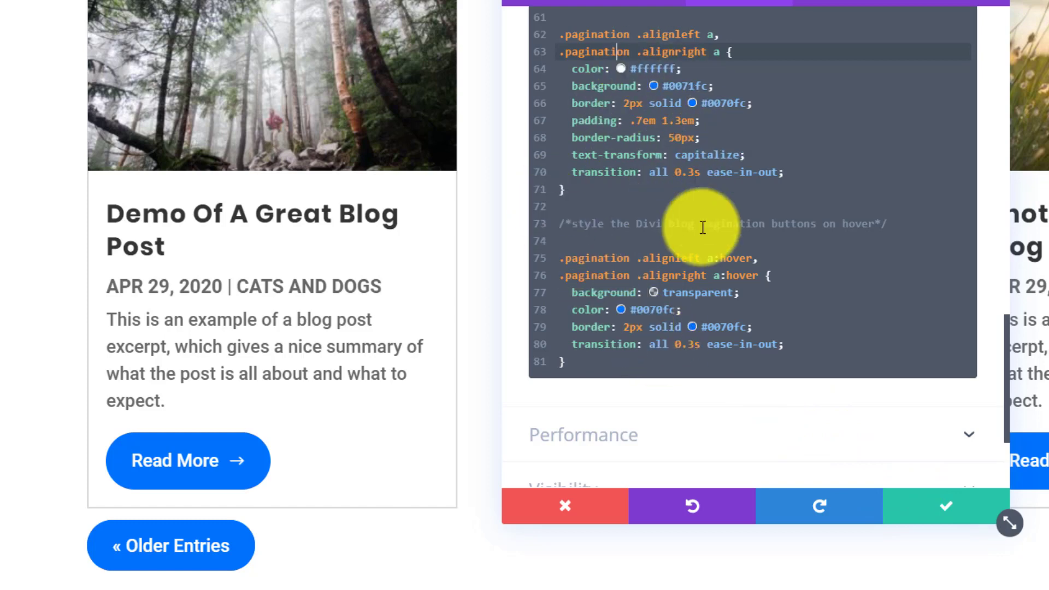
pyautogui.click(941, 510)
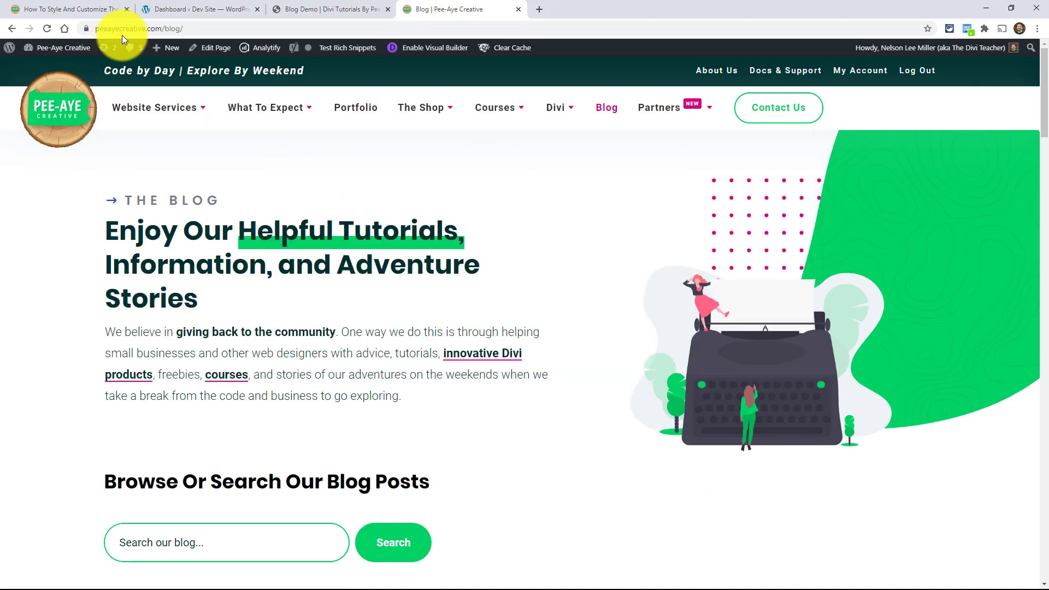
# Step: Scroll down to the blog's pagination and open page 2 of the posts
pyautogui.scroll(-5, 216, 452)
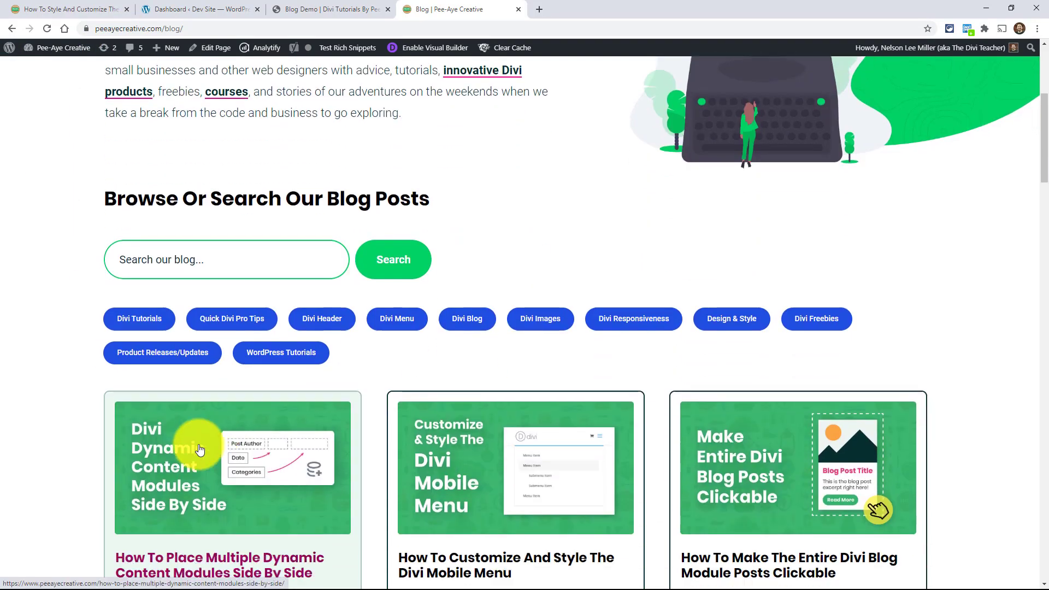
pyautogui.scroll(-2, 37, 353)
pyautogui.scroll(-2, 602, 231)
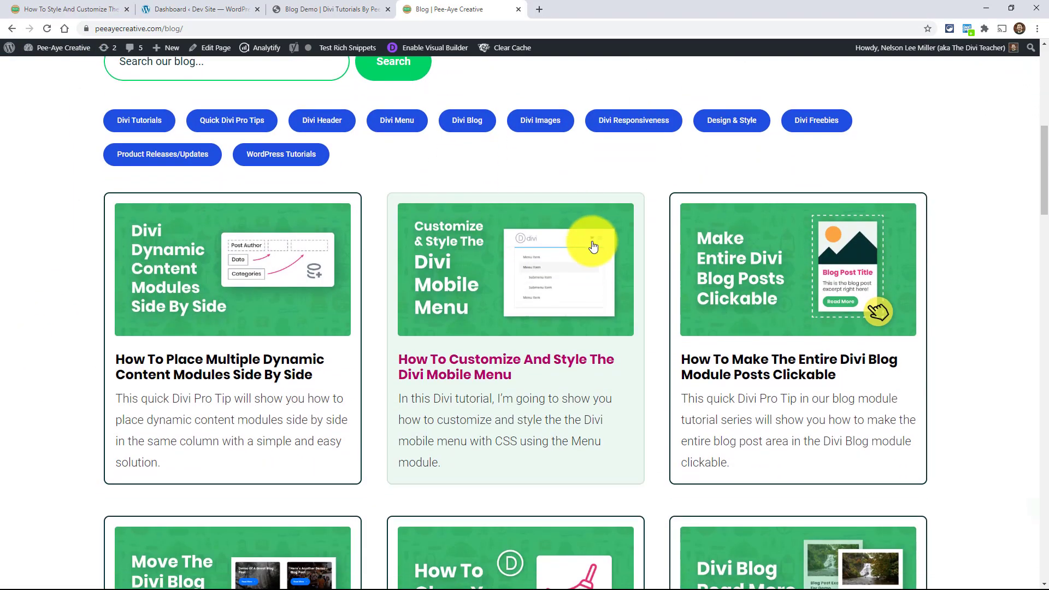
pyautogui.scroll(-10, 587, 249)
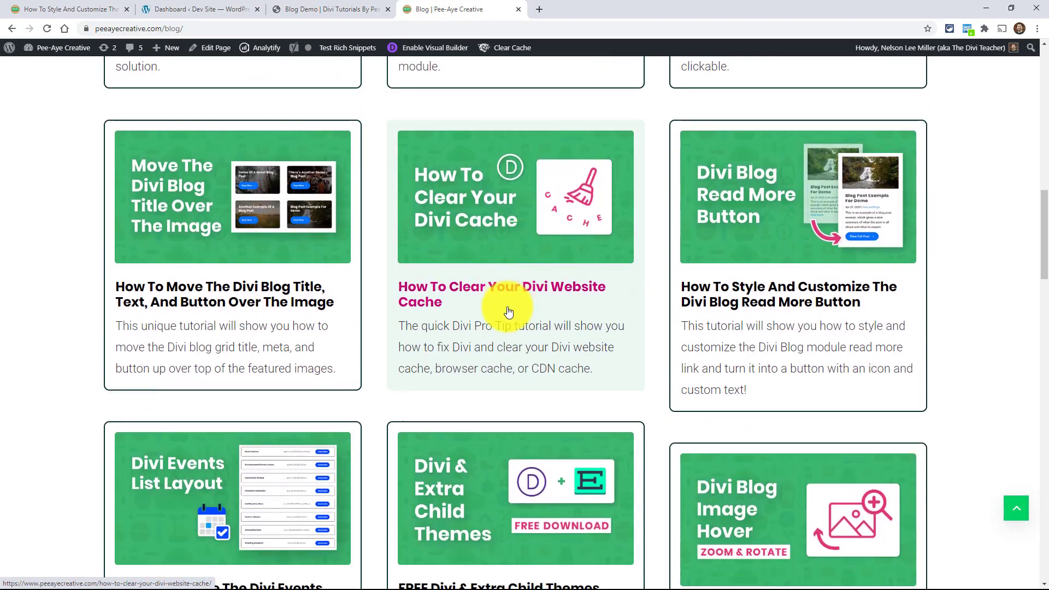
pyautogui.scroll(-8, 475, 306)
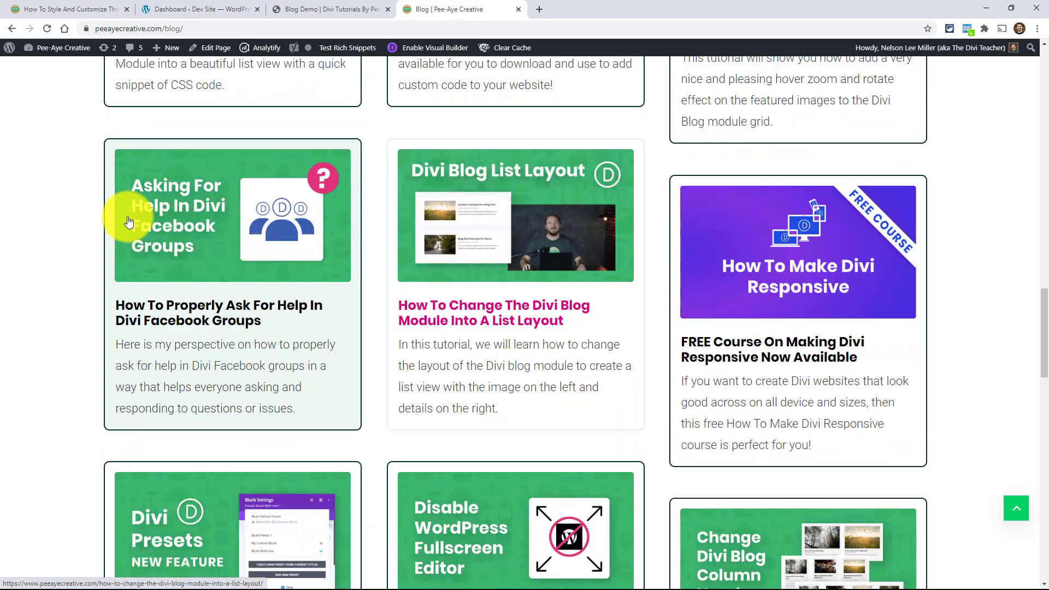
pyautogui.scroll(-6, 545, 285)
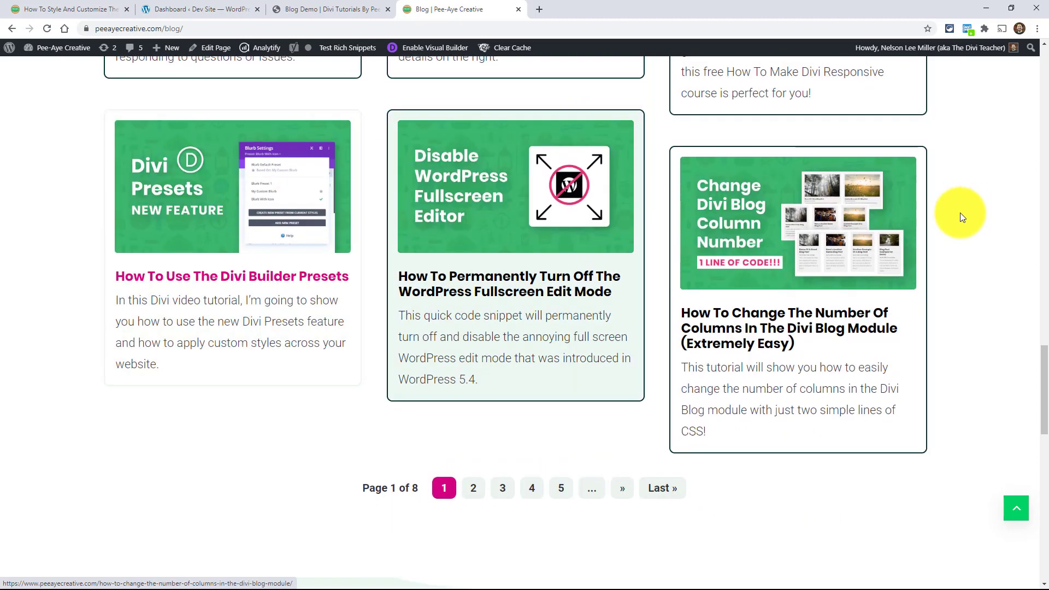
pyautogui.scroll(-2, 727, 260)
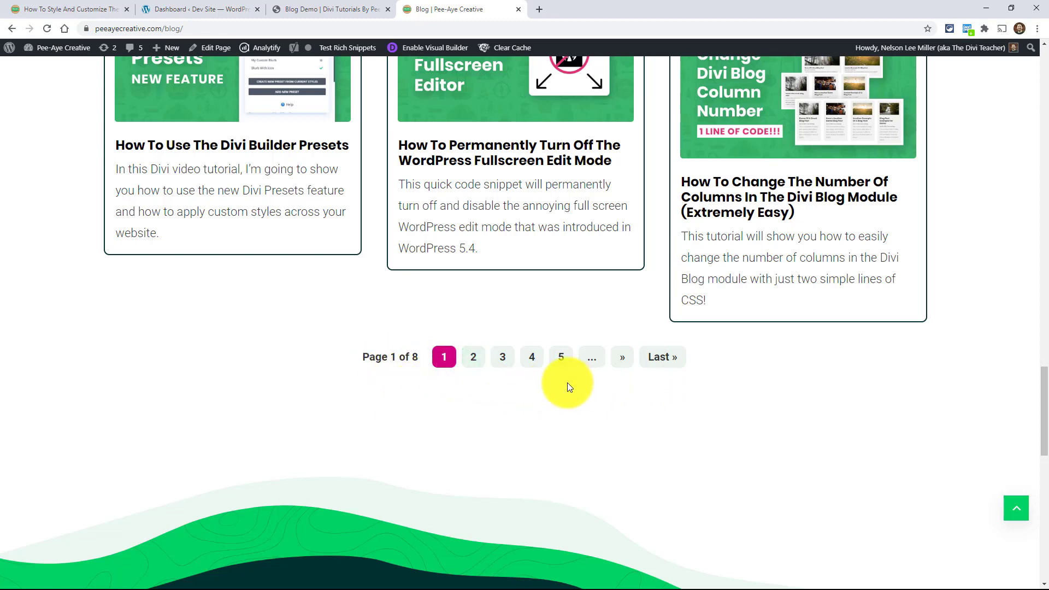
pyautogui.click(474, 363)
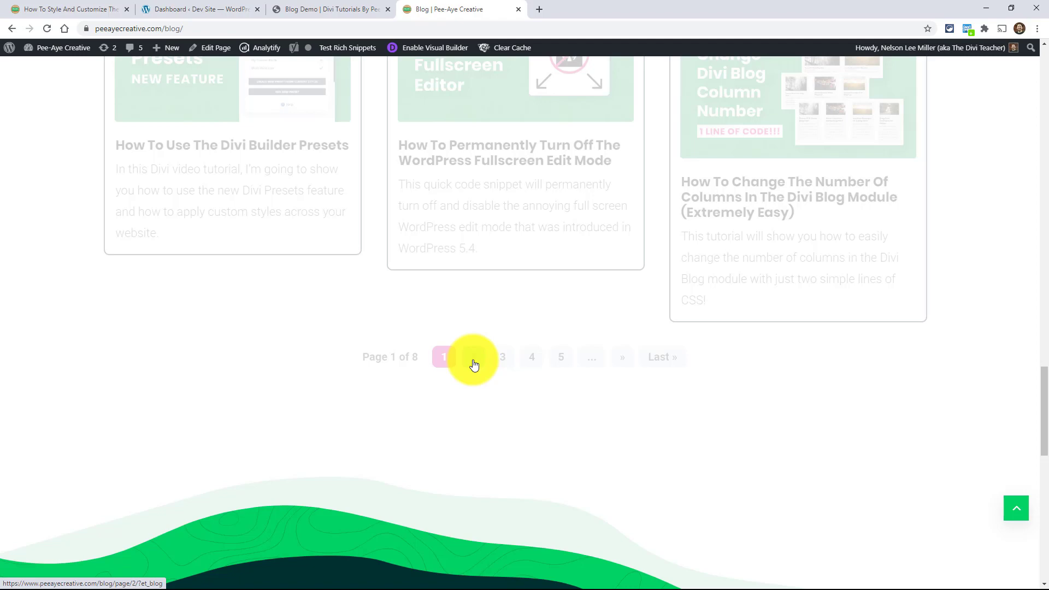
# Step: Look over page 2, then go back to the tutorial post's button CSS section
pyautogui.scroll(-3, 658, 377)
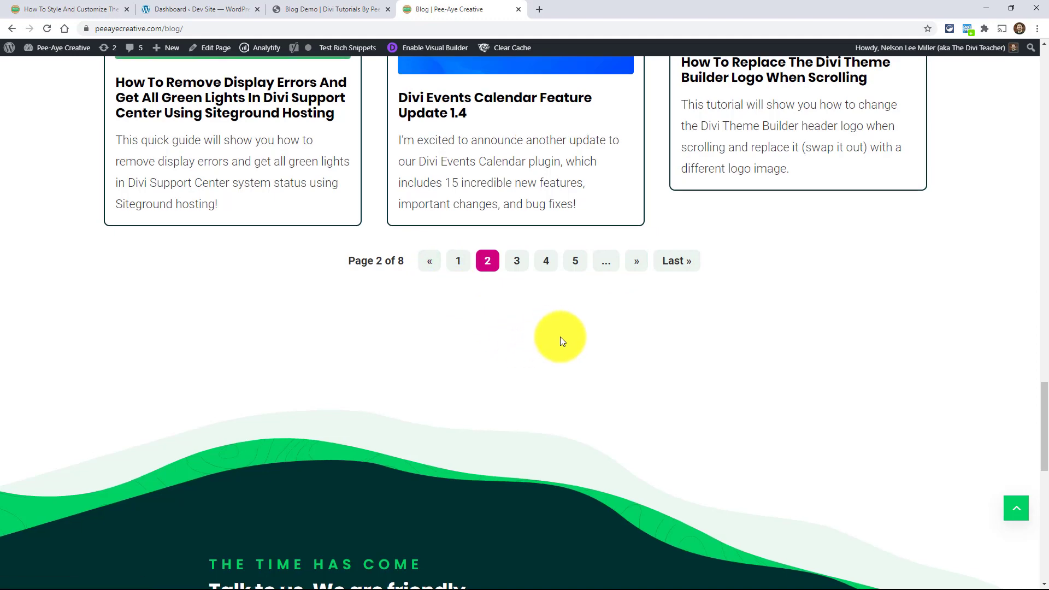
pyautogui.scroll(2, 559, 339)
pyautogui.scroll(1, 560, 340)
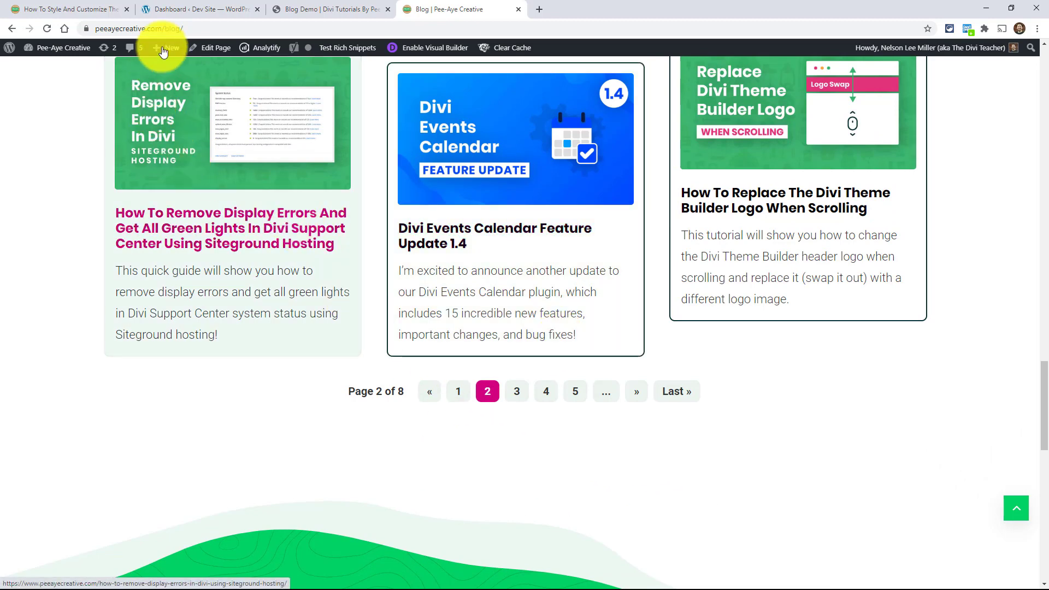
pyautogui.click(55, 9)
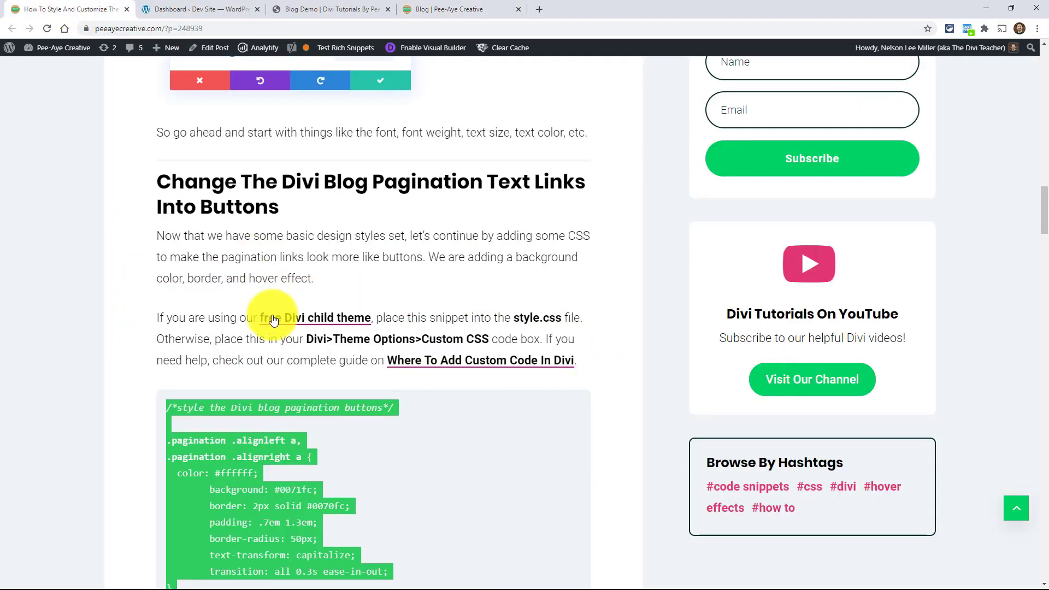
# Step: Deselect the CSS code and scroll to the 'Add Advanced Pagination Page Numbers With The WP-PageNavi Plugin' heading
pyautogui.scroll(-6, 270, 339)
pyautogui.scroll(-4, 256, 347)
pyautogui.click(235, 304)
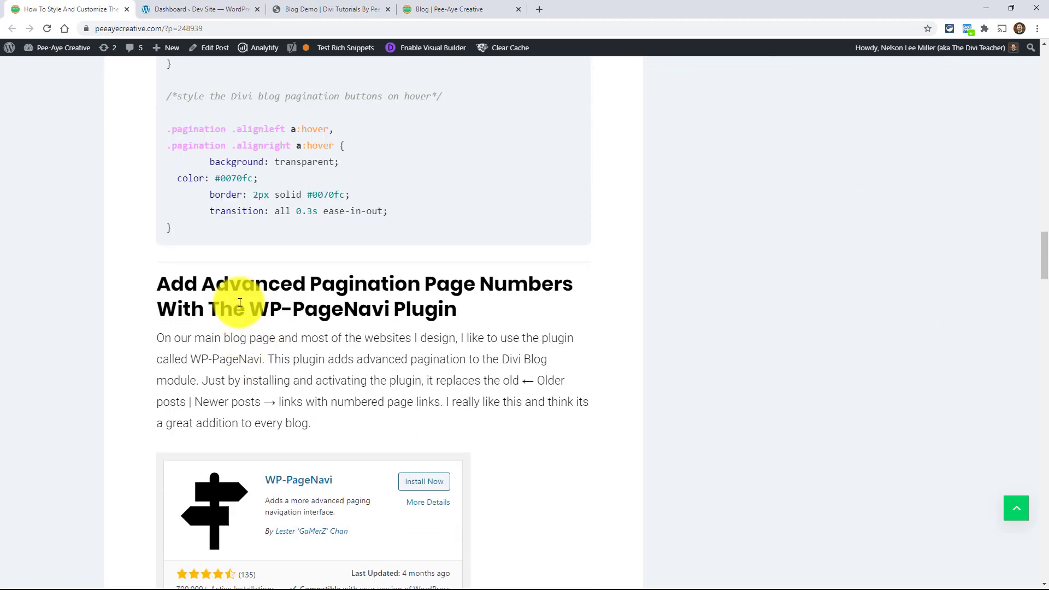
pyautogui.scroll(-2, 235, 314)
pyautogui.scroll(-1, 235, 314)
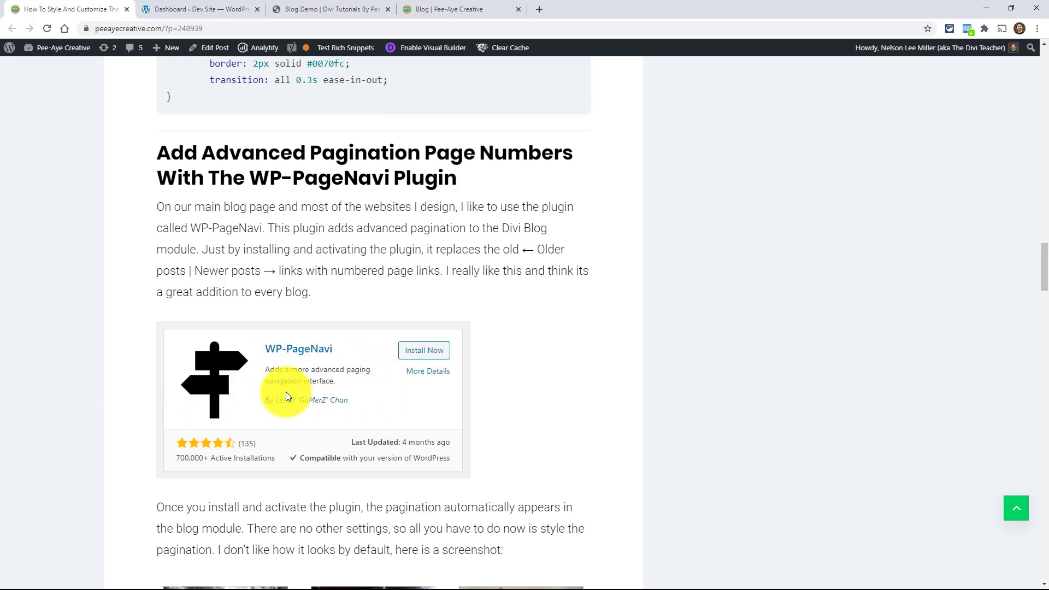
pyautogui.scroll(-2, 287, 395)
pyautogui.scroll(1, 192, 389)
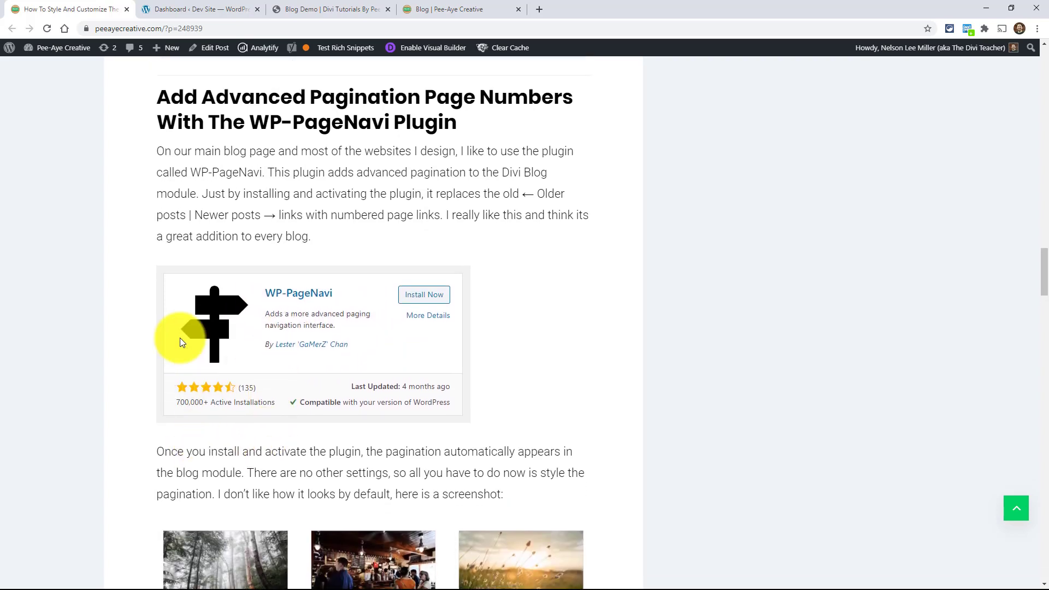
# Step: Search the WordPress plugin directory for 'wp-pagenavi' from Plugins > Add New
pyautogui.click(192, 6)
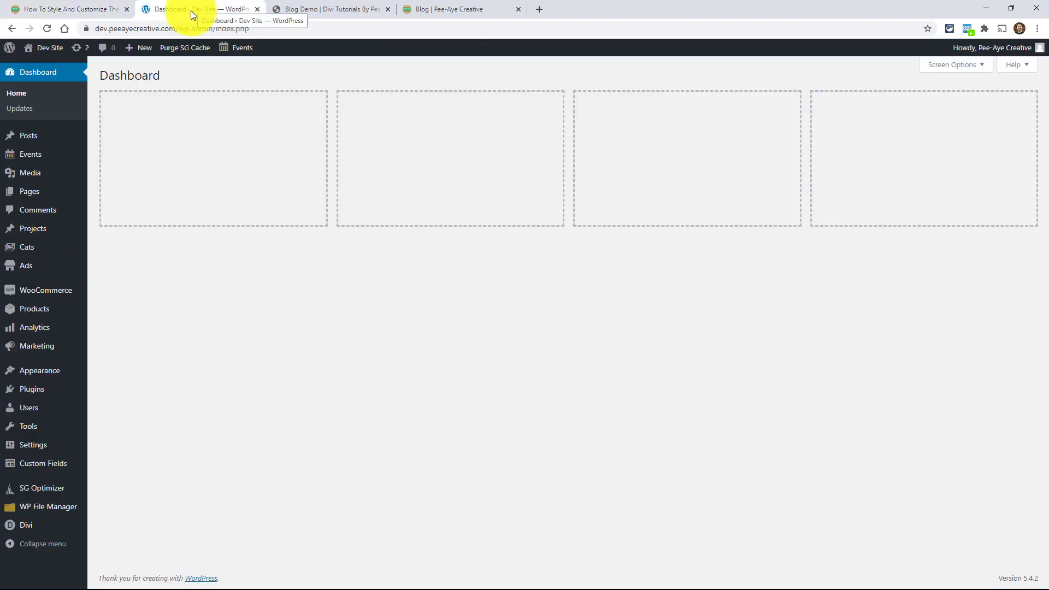
pyautogui.moveTo(30, 387)
pyautogui.click(117, 411)
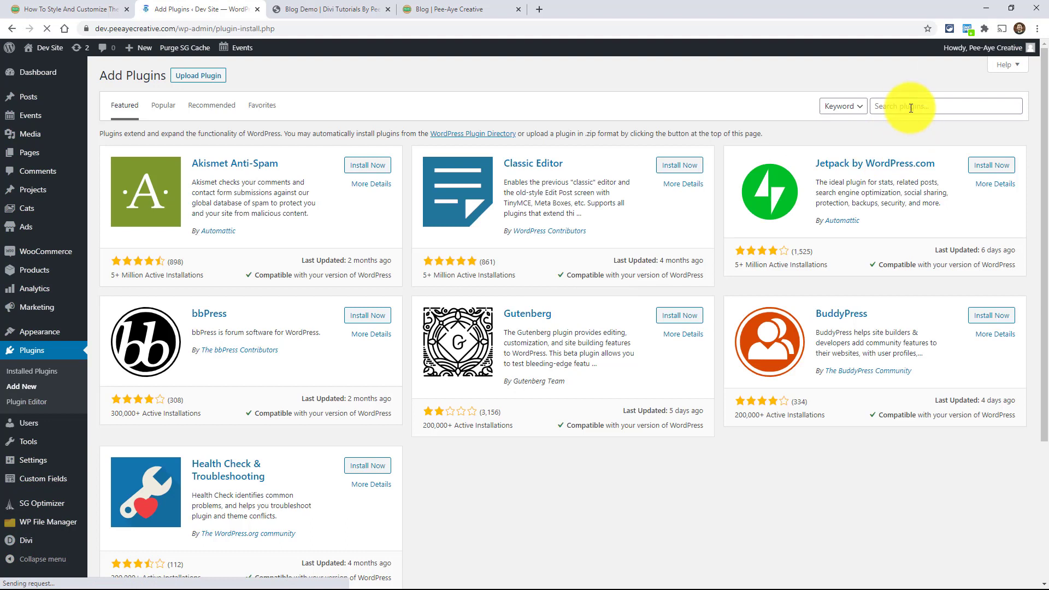
pyautogui.click(911, 106)
pyautogui.write('wp-')
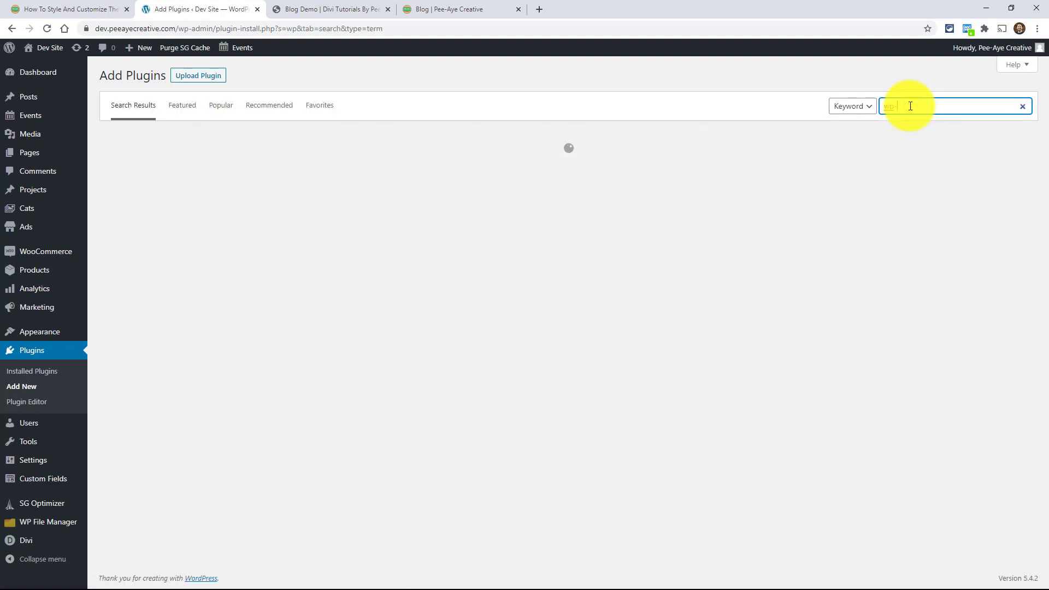
pyautogui.press('Down')
pyautogui.press('Down')
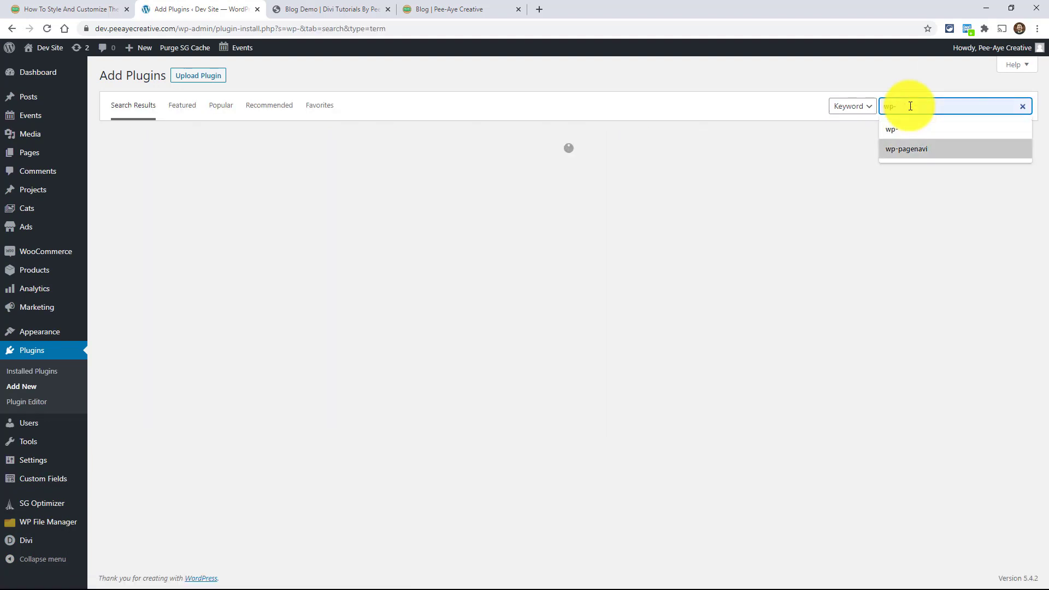
pyautogui.press('Return')
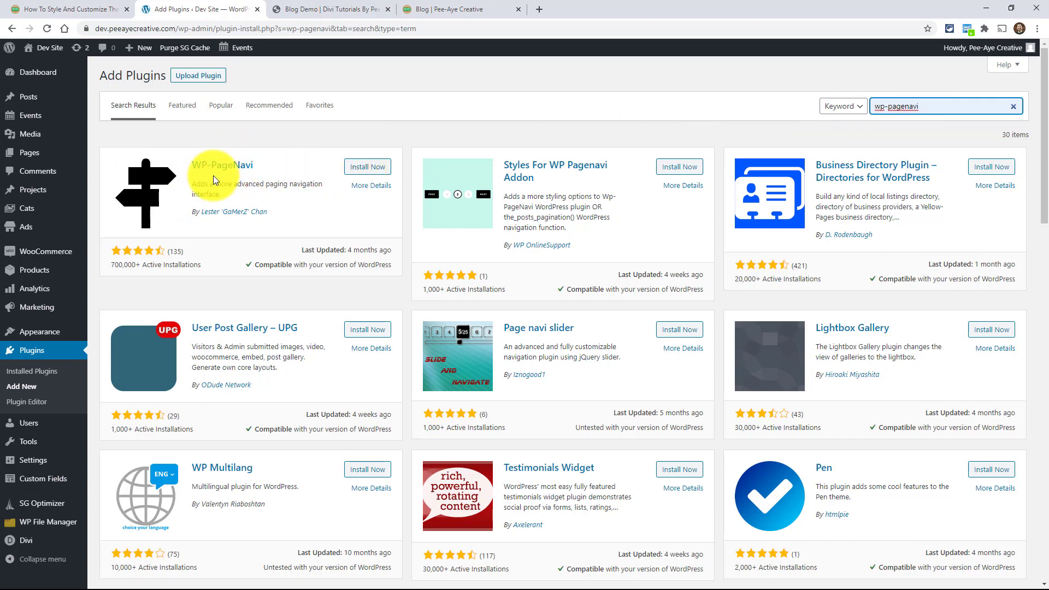
# Step: Close the Add Plugins and Pee-Aye Creative blog tabs and reload the Blog Demo page
pyautogui.click(257, 9)
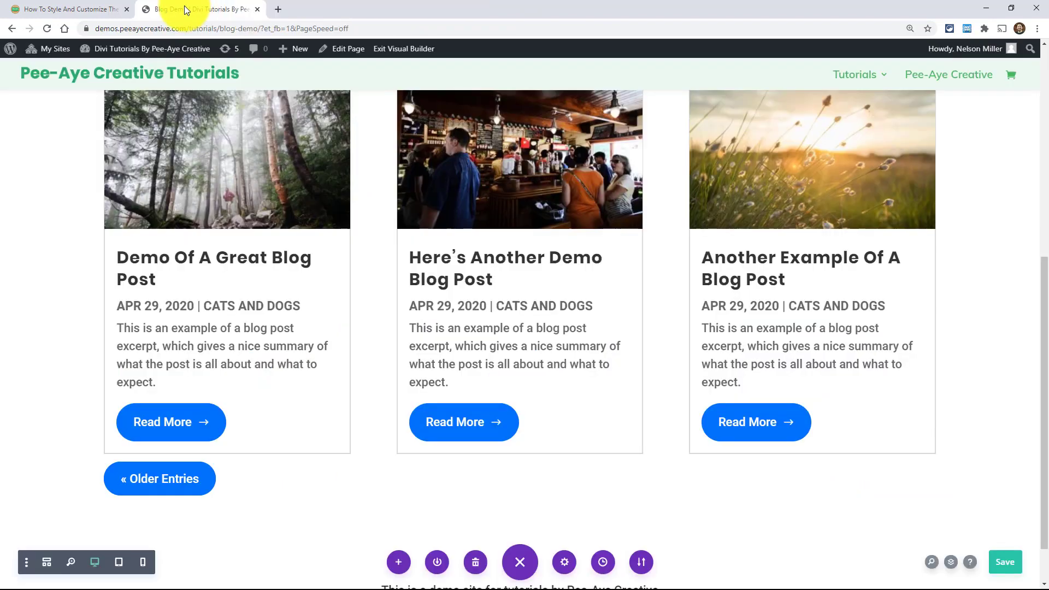
pyautogui.click(388, 10)
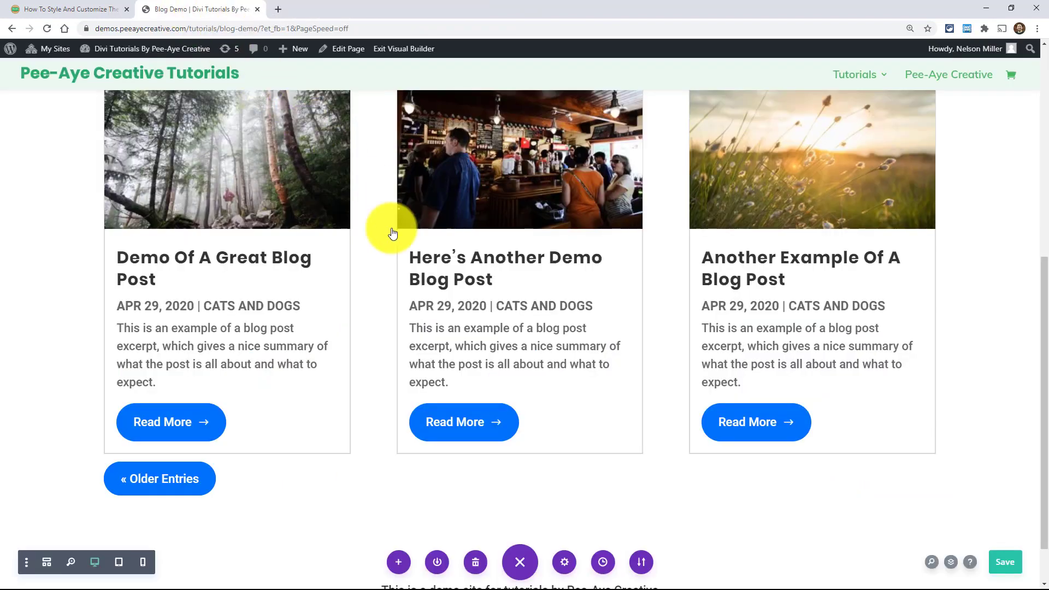
pyautogui.click(47, 29)
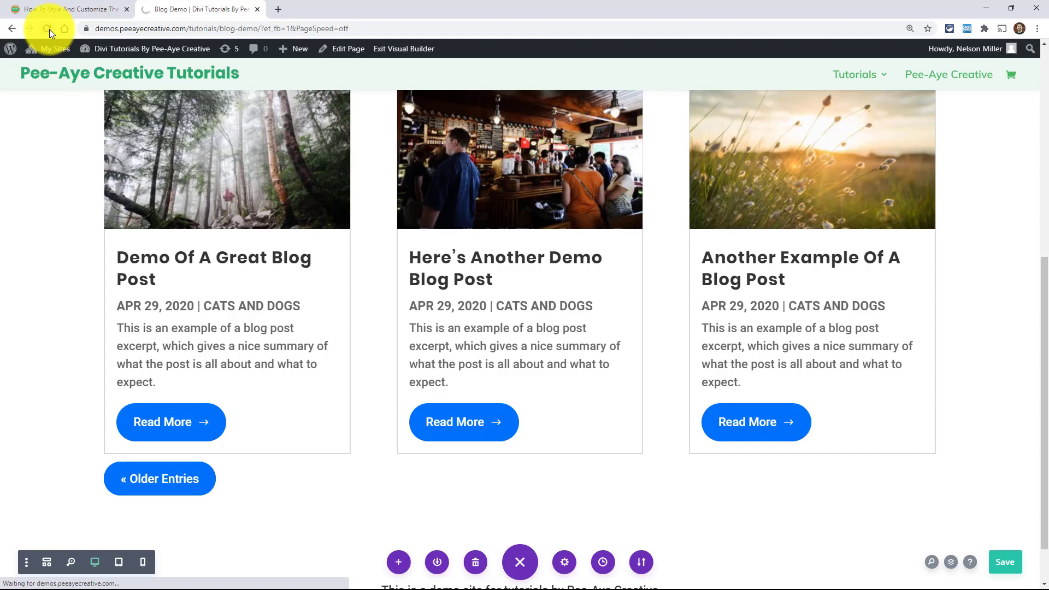